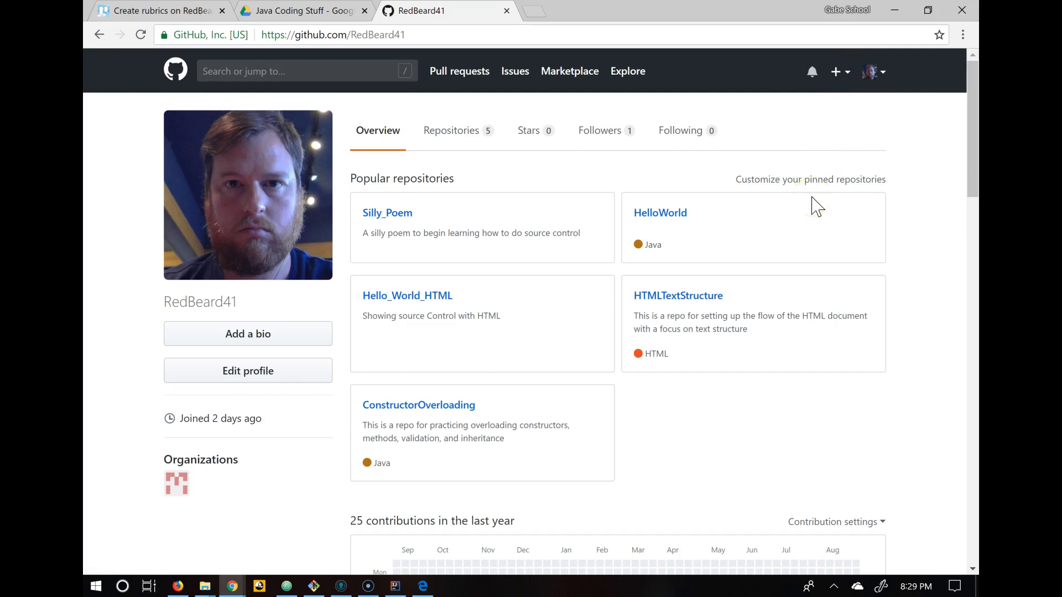
# Start a new GitHub repository and name it MathTester
pyautogui.click(841, 72)
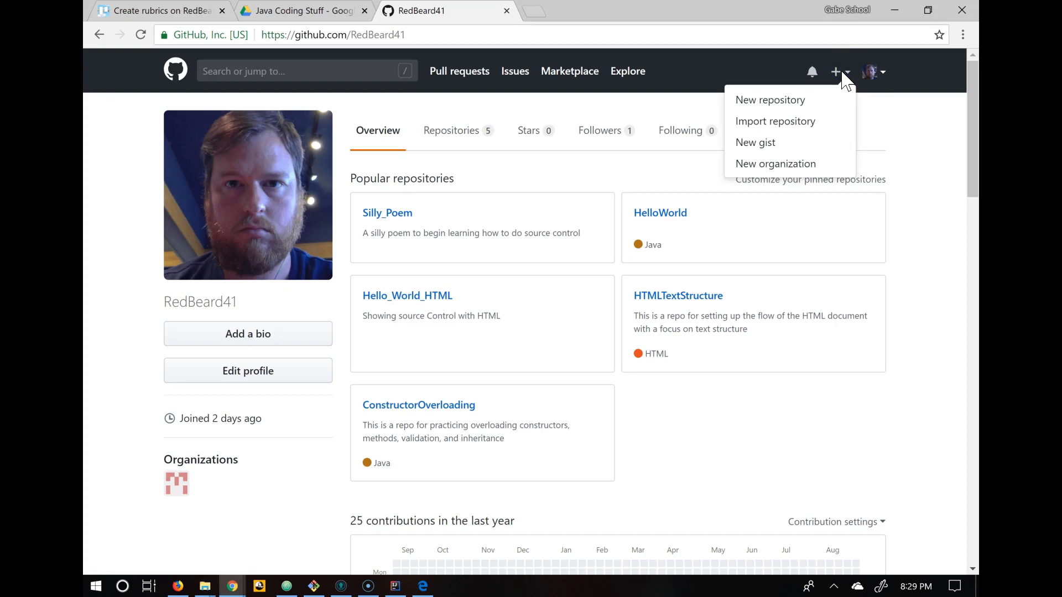
pyautogui.rightClick(785, 101)
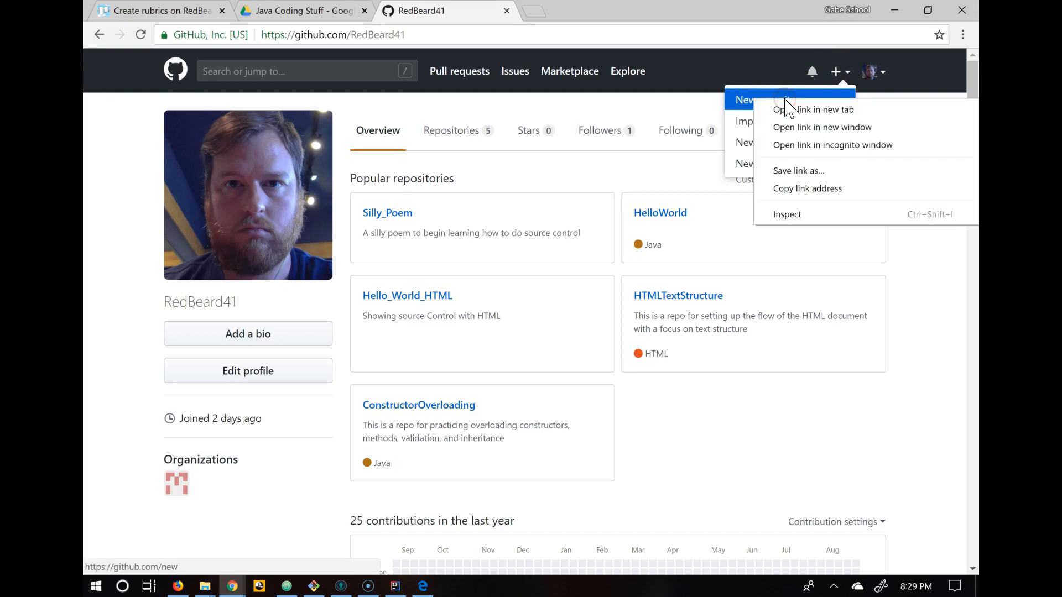
pyautogui.click(741, 97)
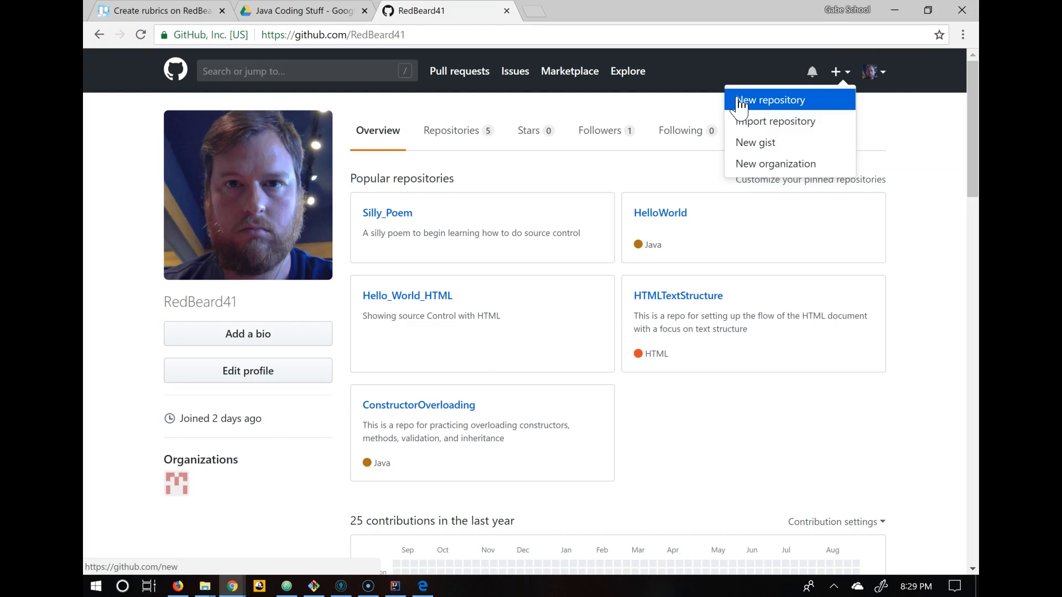
pyautogui.click(739, 99)
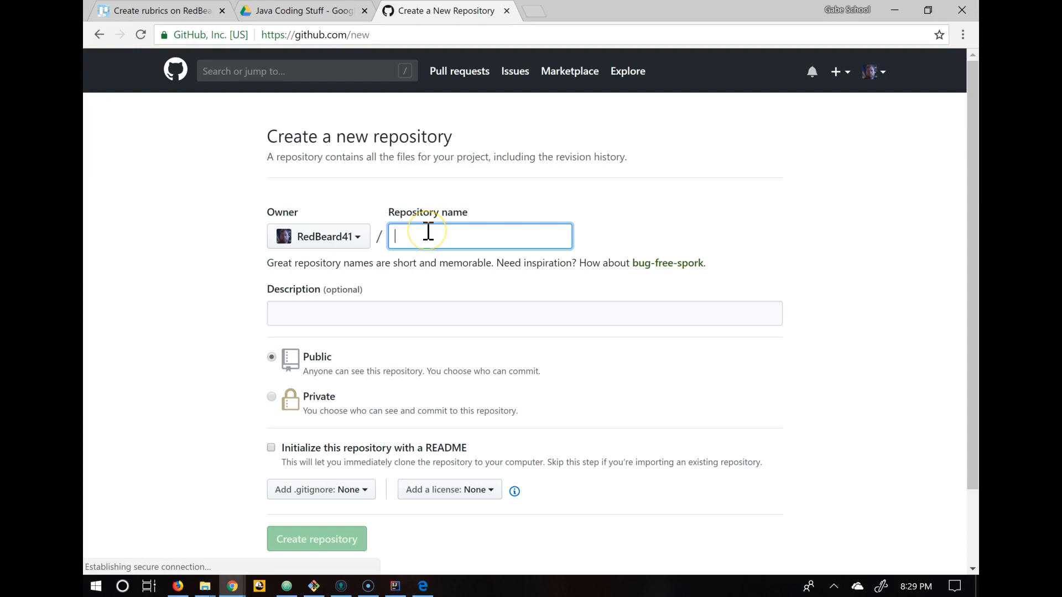
pyautogui.write('M')
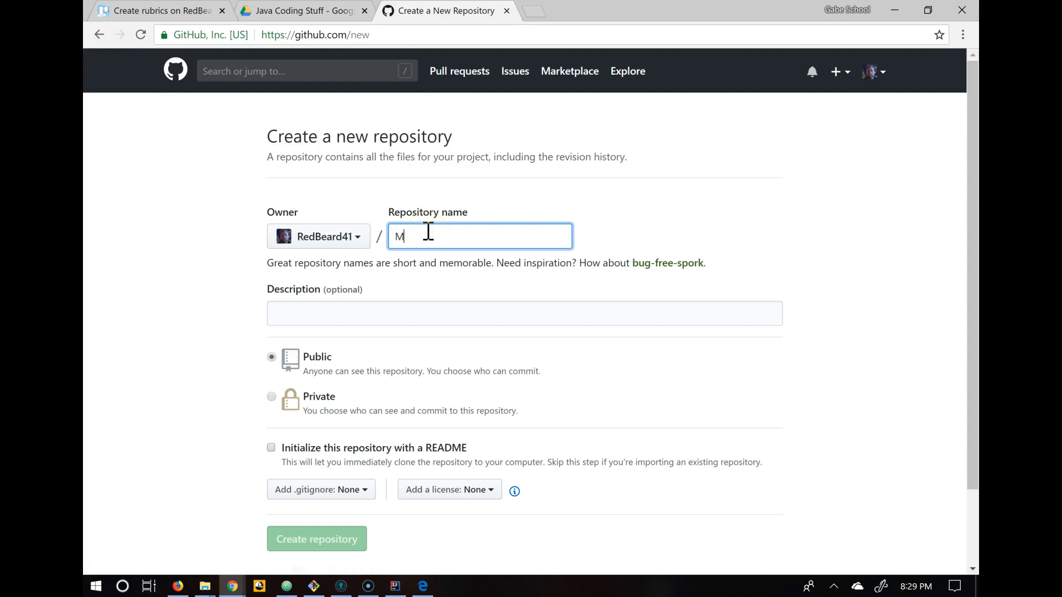
pyautogui.write('athTester')
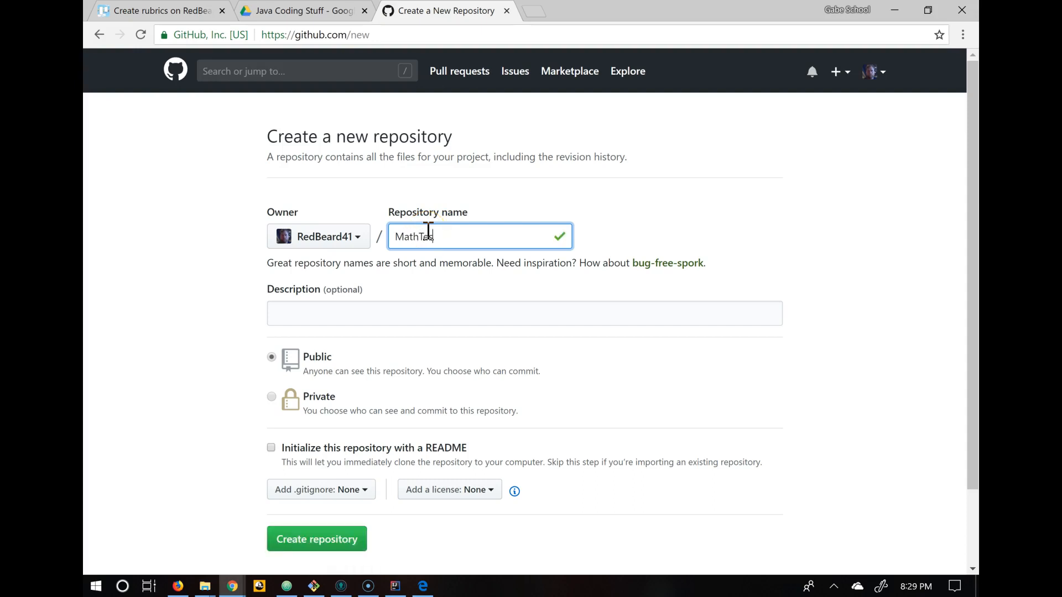
# Add the description "just a repo for testing math operations and equations" and create the public repository without a README
pyautogui.click(408, 312)
pyautogui.write('just')
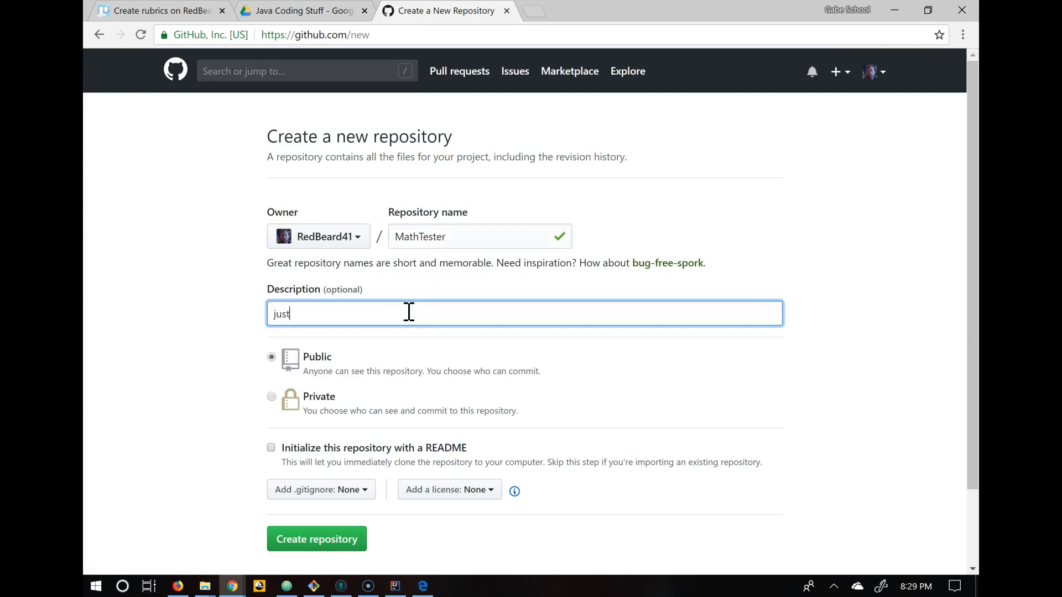
pyautogui.write(' a repo for testing math operation')
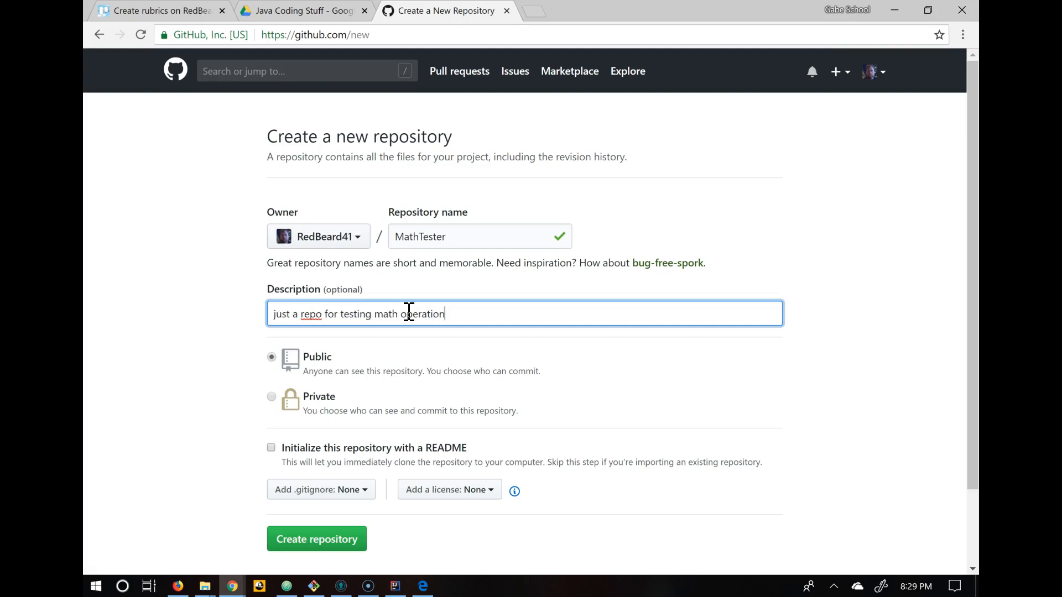
pyautogui.write('s and equations')
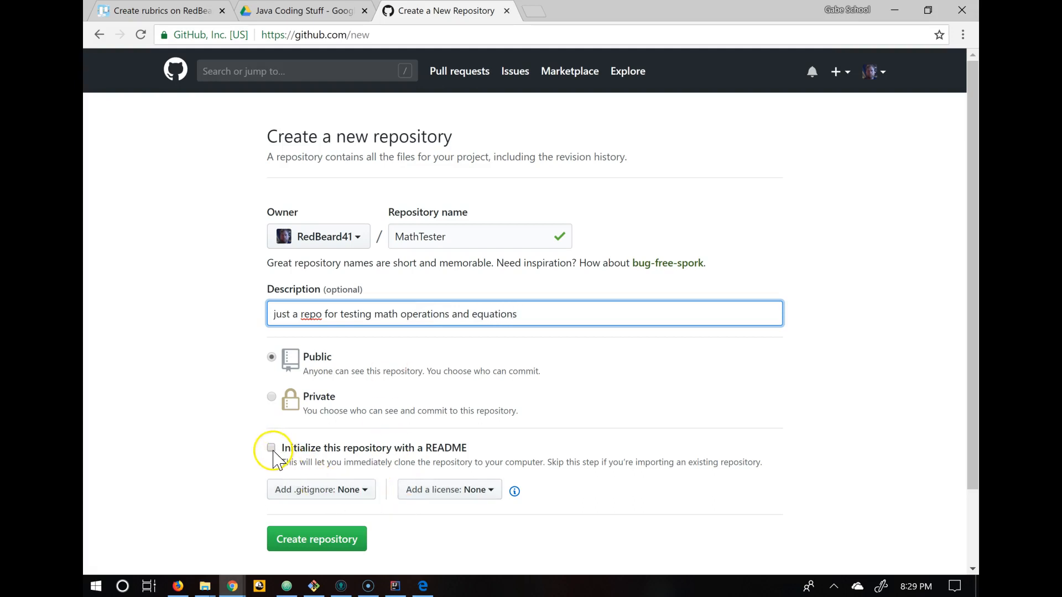
pyautogui.click(307, 454)
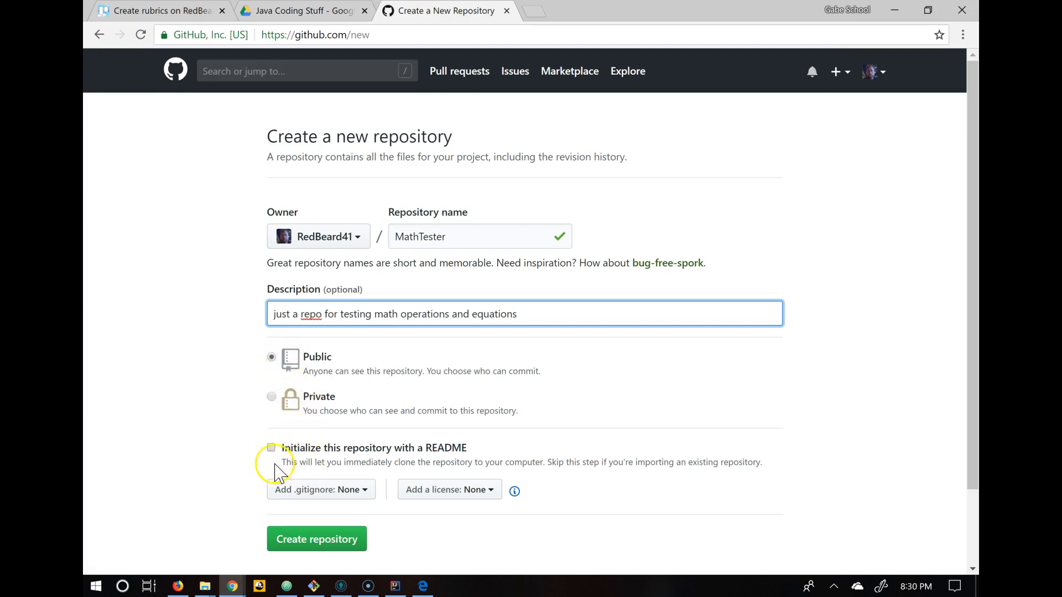
pyautogui.click(305, 542)
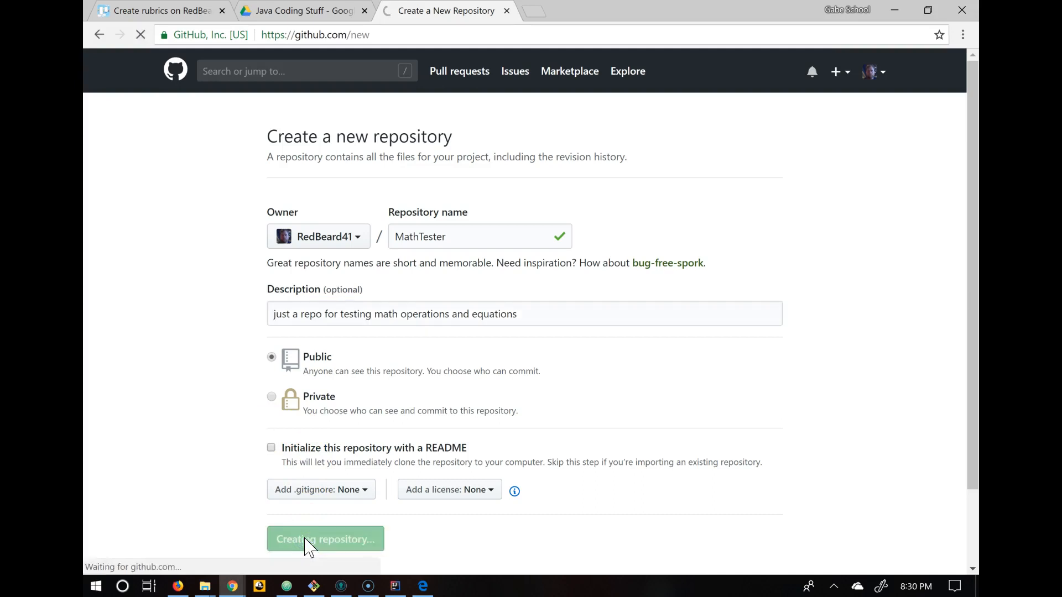
# Copy the HTTPS URL of the MathTester repository from the quick setup section
pyautogui.click(853, 239)
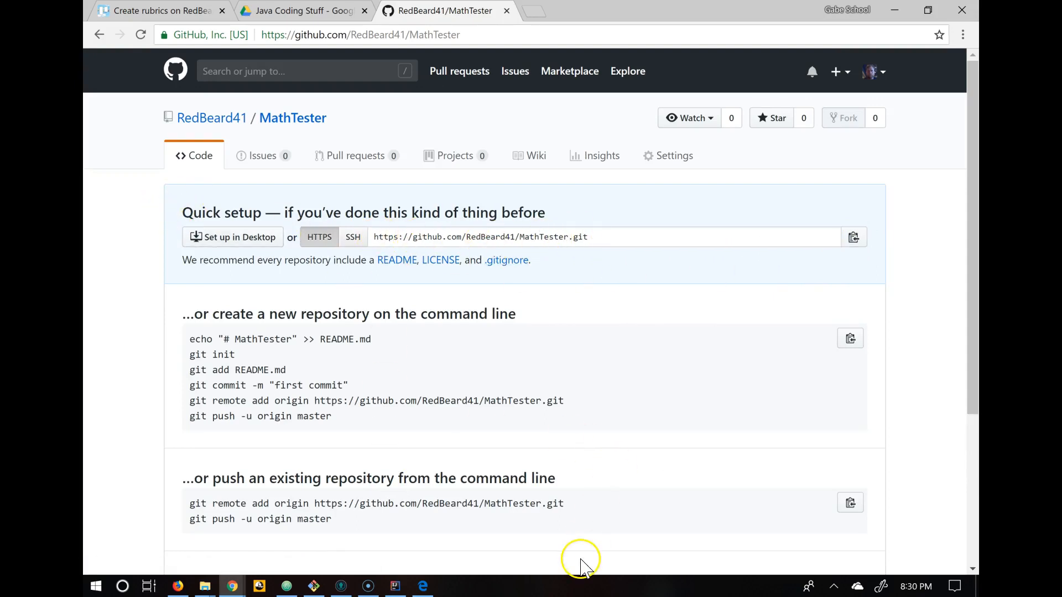
pyautogui.click(614, 236)
pyautogui.click(556, 227)
pyautogui.moveTo(555, 226); pyautogui.dragTo(371, 237)
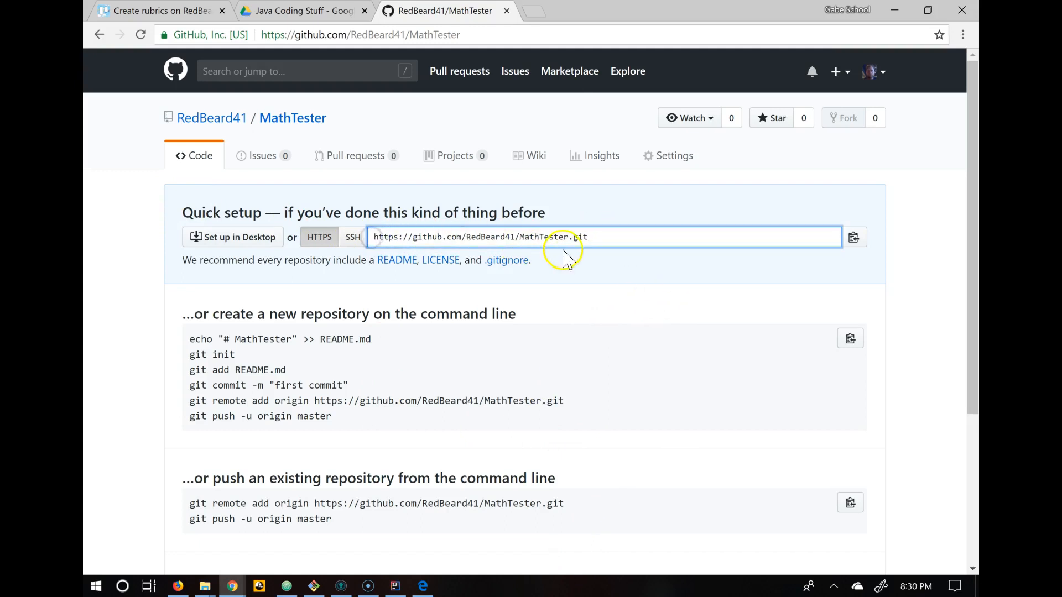
pyautogui.moveTo(603, 233); pyautogui.dragTo(372, 229)
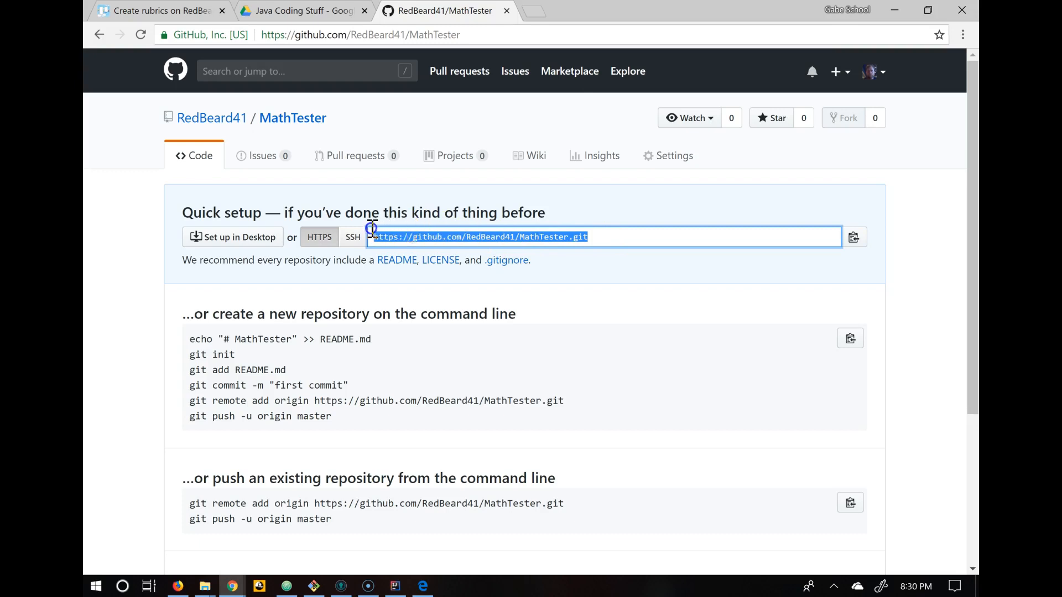
pyautogui.click(856, 242)
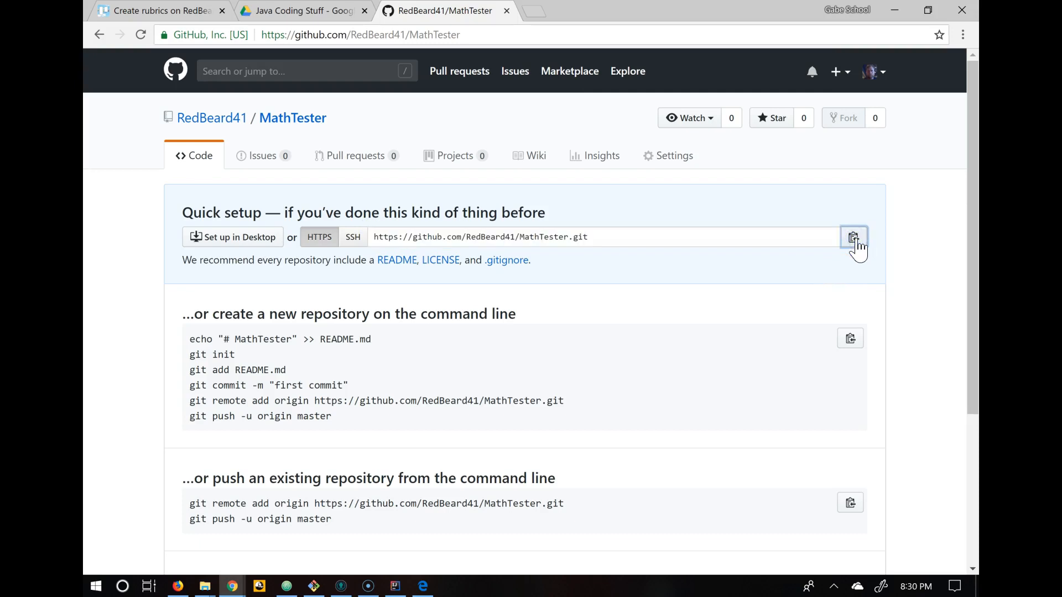
pyautogui.click(599, 453)
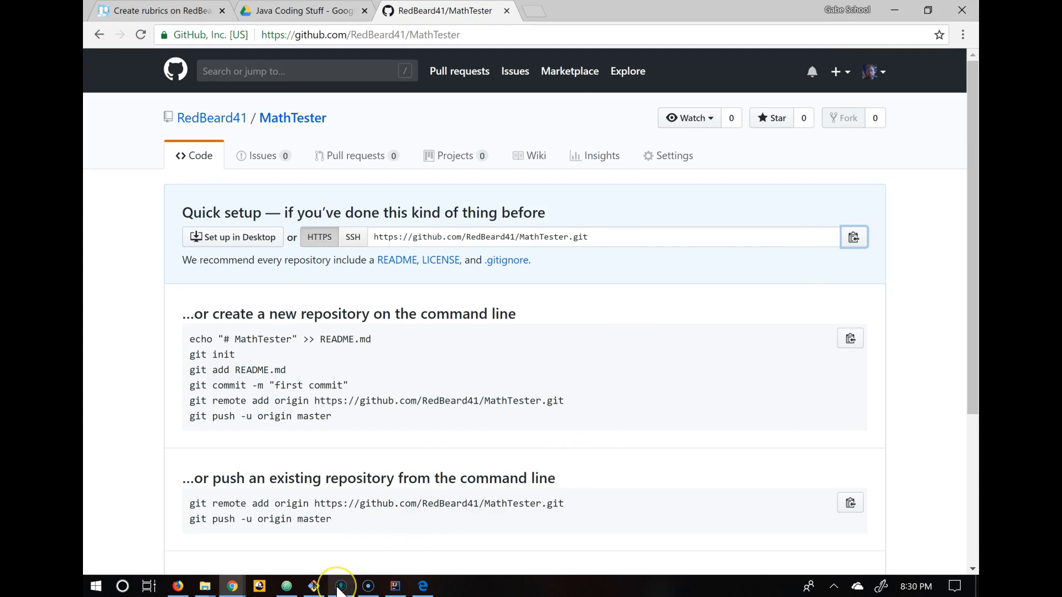
# Switch to GitKraken
pyautogui.moveTo(340, 590)
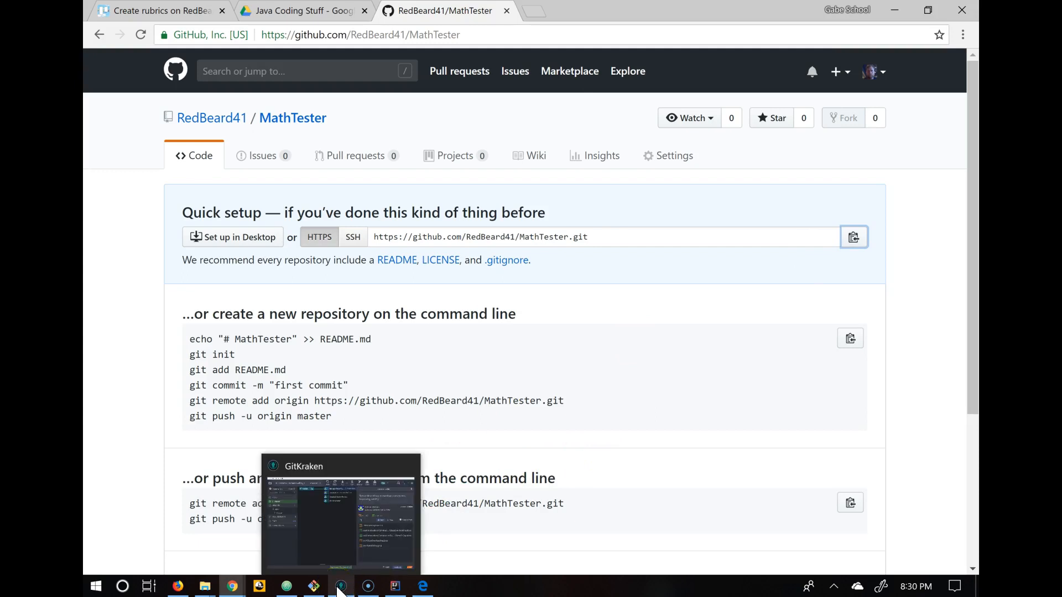
pyautogui.click(340, 590)
pyautogui.click(414, 353)
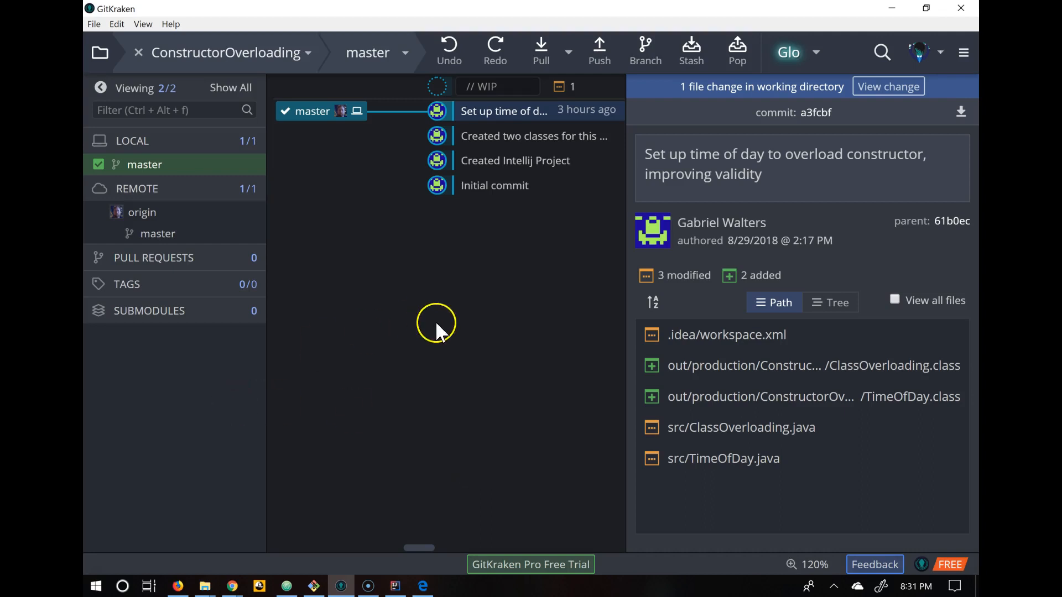
pyautogui.click(93, 24)
pyautogui.click(119, 45)
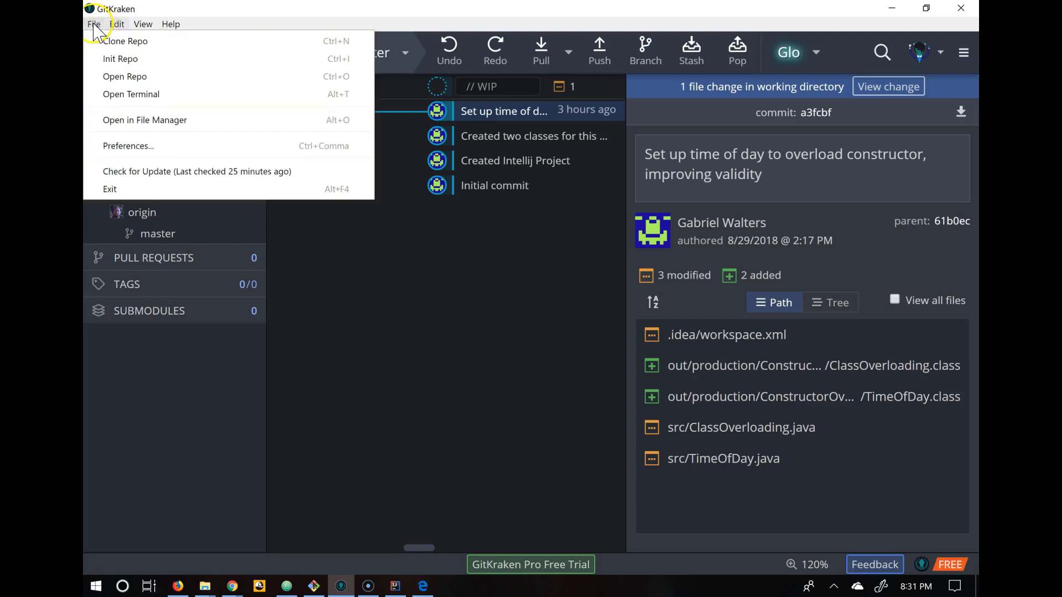
pyautogui.click(242, 360)
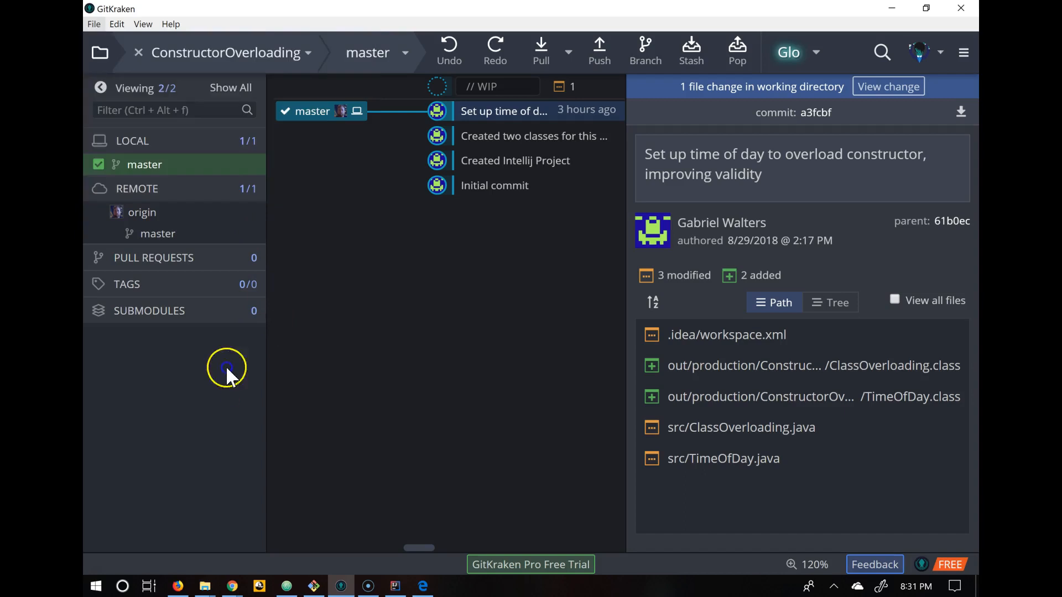
# Begin cloning a repository by URL and set the clone destination to the CP1 Projects folder in Documents
pyautogui.click(99, 53)
pyautogui.click(114, 132)
pyautogui.click(130, 188)
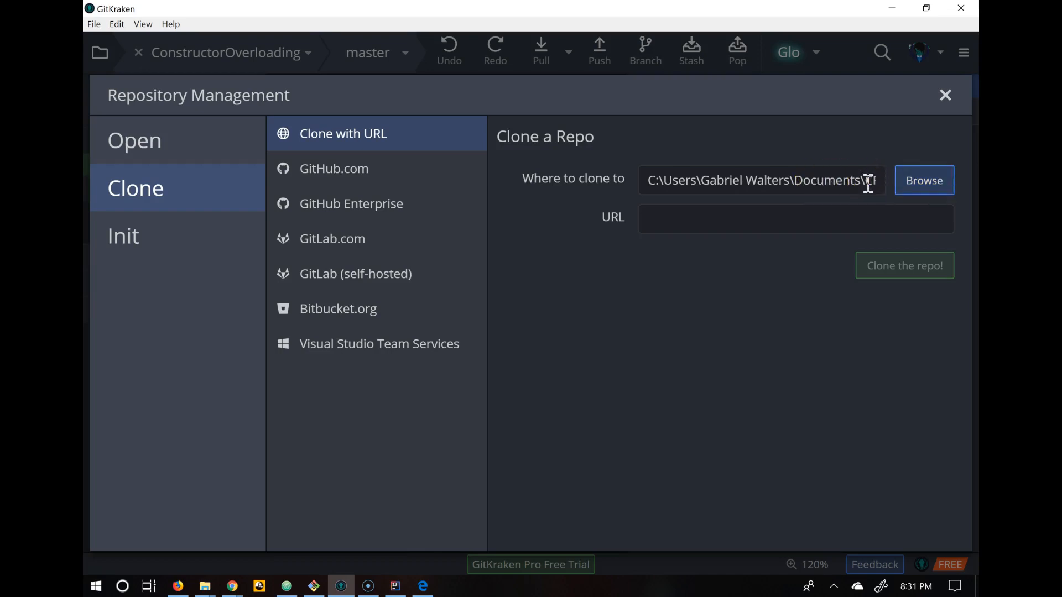
pyautogui.click(916, 182)
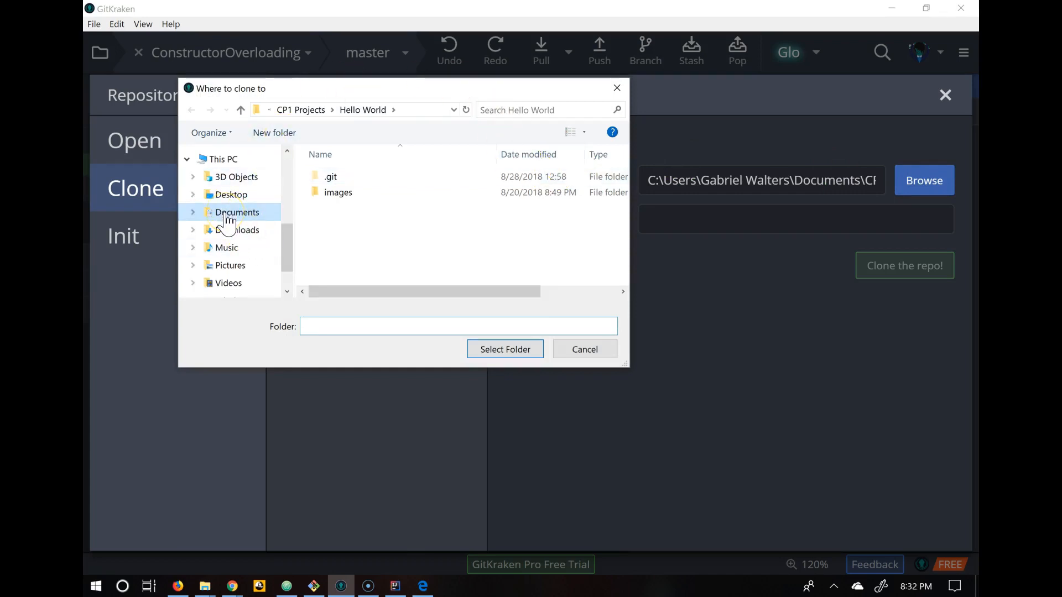
pyautogui.click(295, 110)
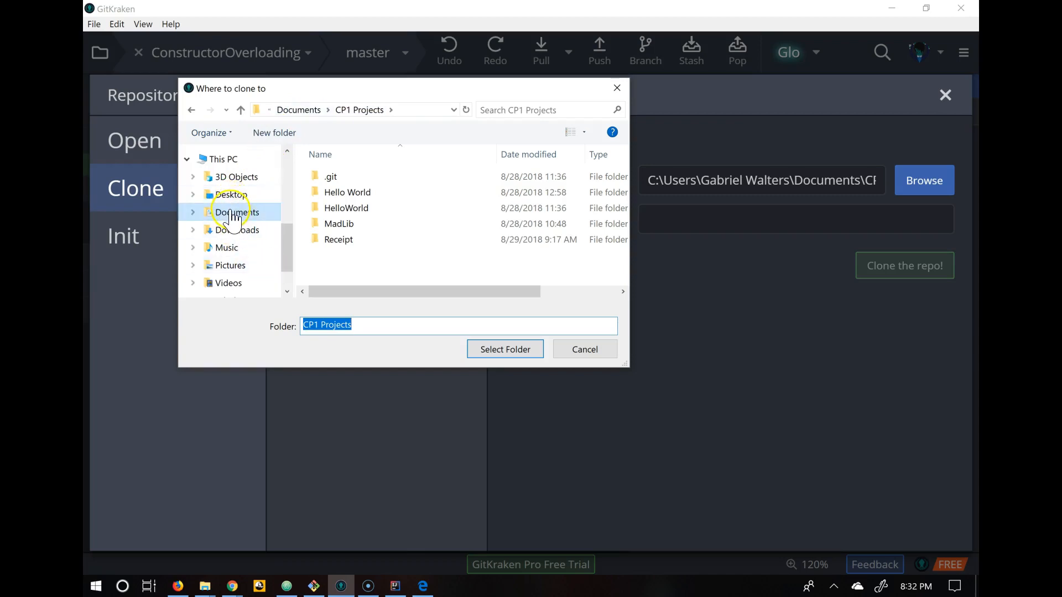
pyautogui.click(299, 110)
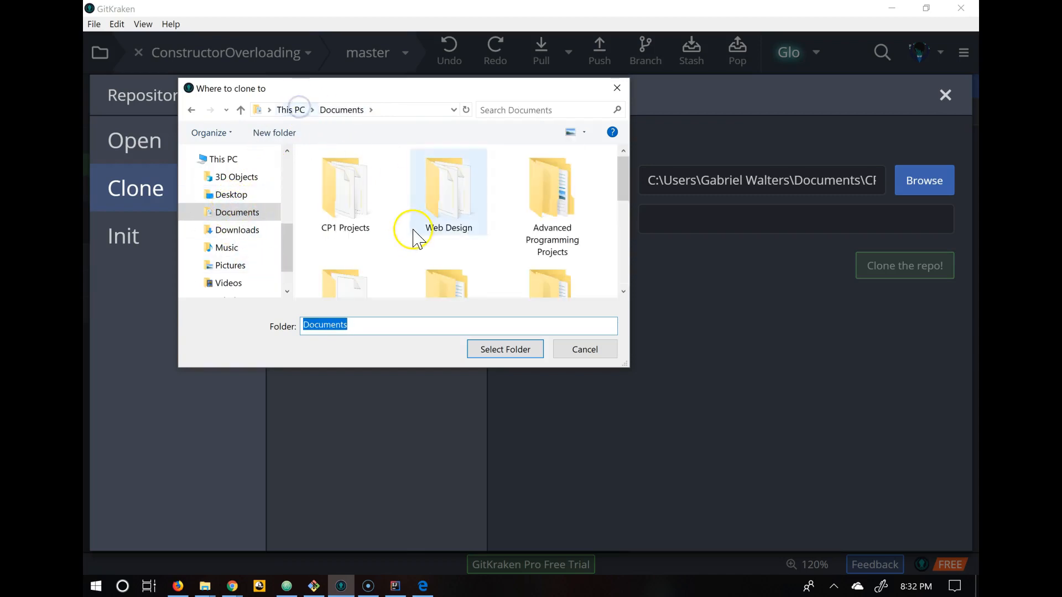
pyautogui.click(351, 199)
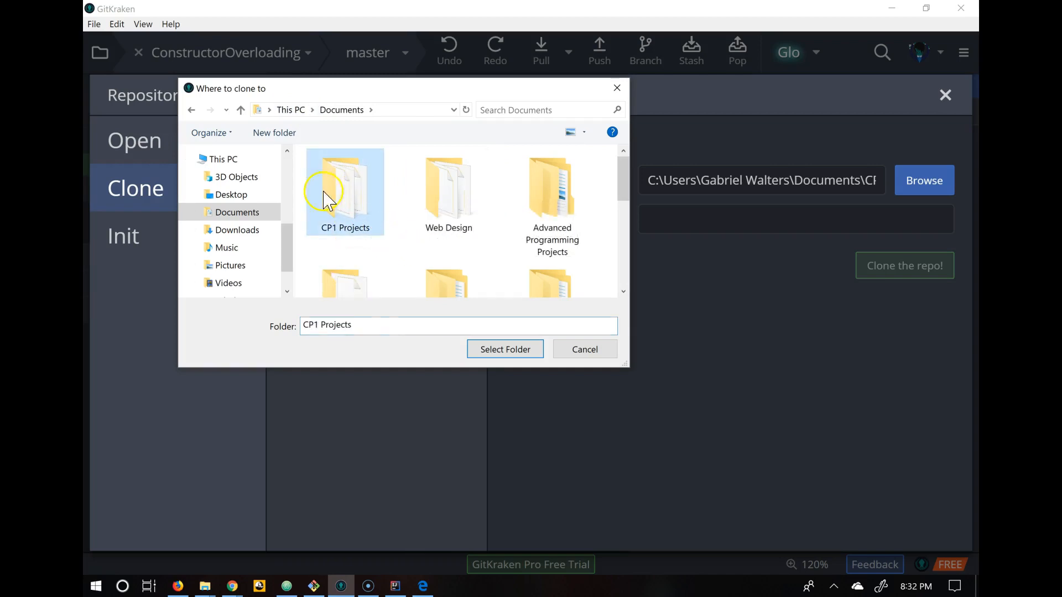
pyautogui.click(499, 350)
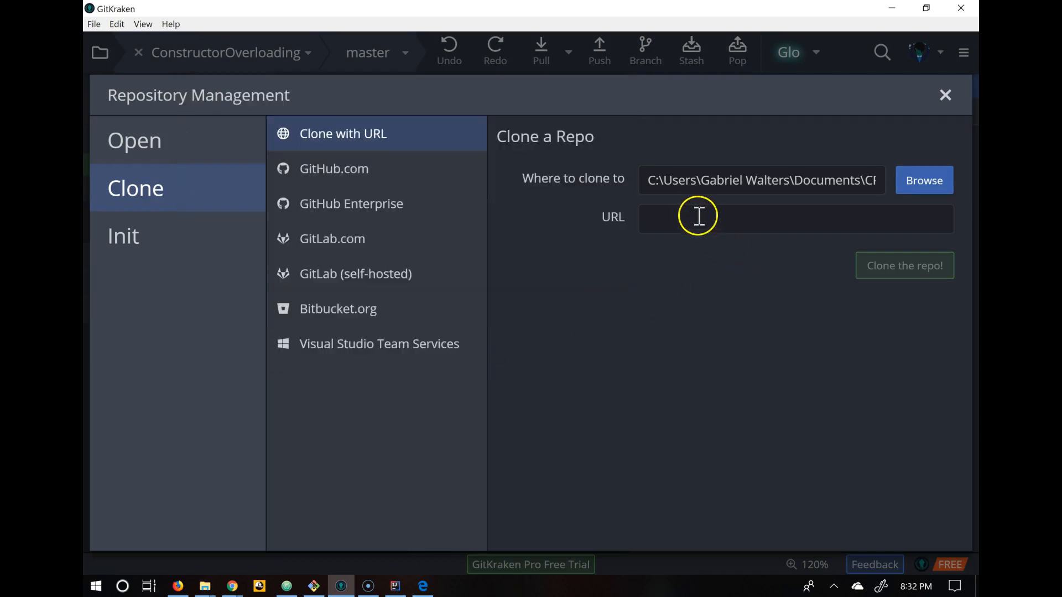
# Enter the copied MathTester.git URL, keep MathTester as the folder name, and clone the repository
pyautogui.click(666, 216)
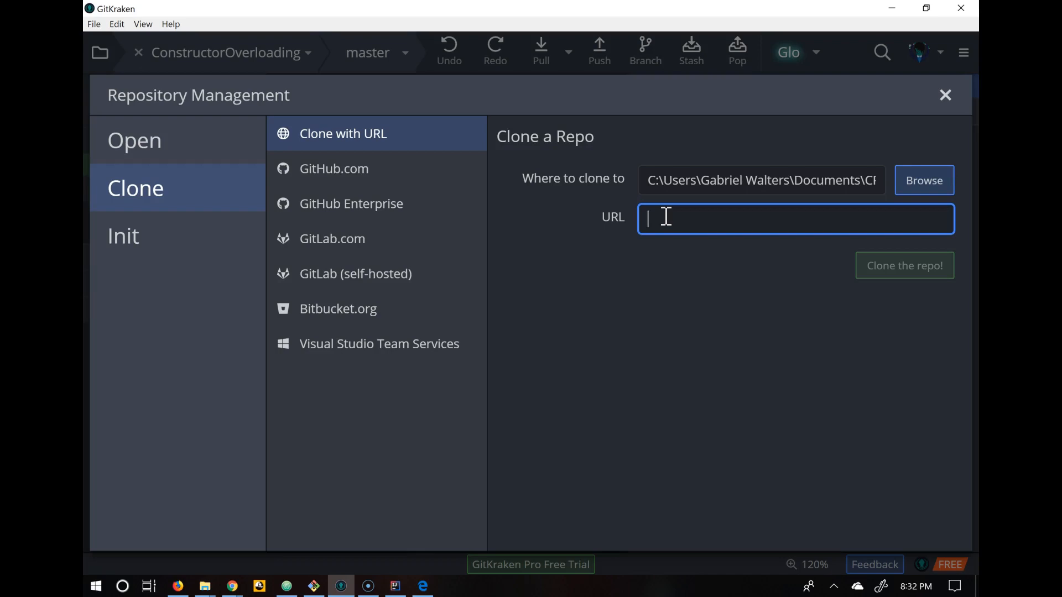
pyautogui.write('https://github.com/RedBeard41/MathTester.git')
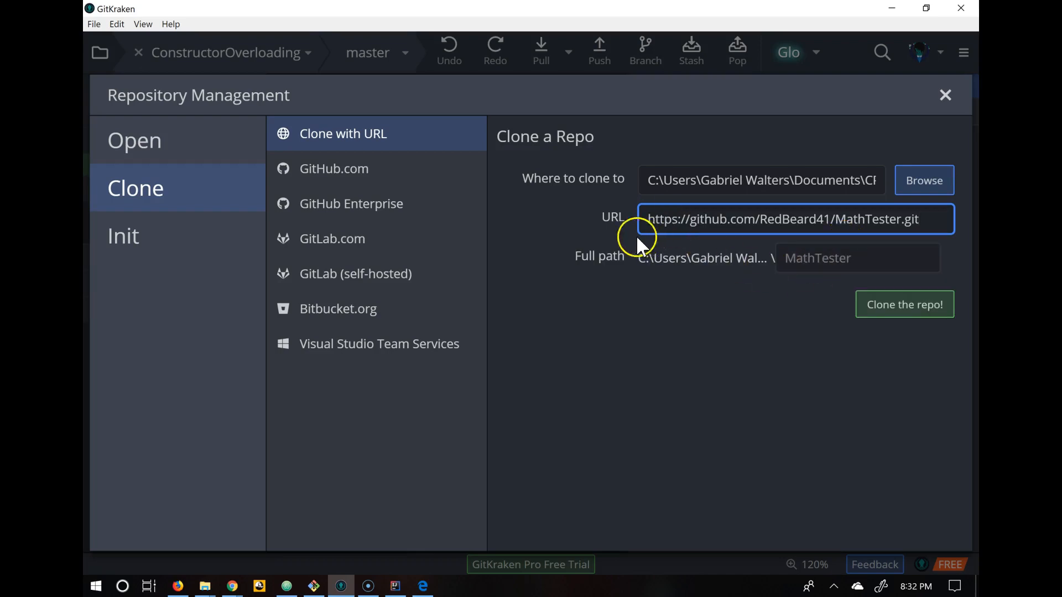
pyautogui.click(863, 260)
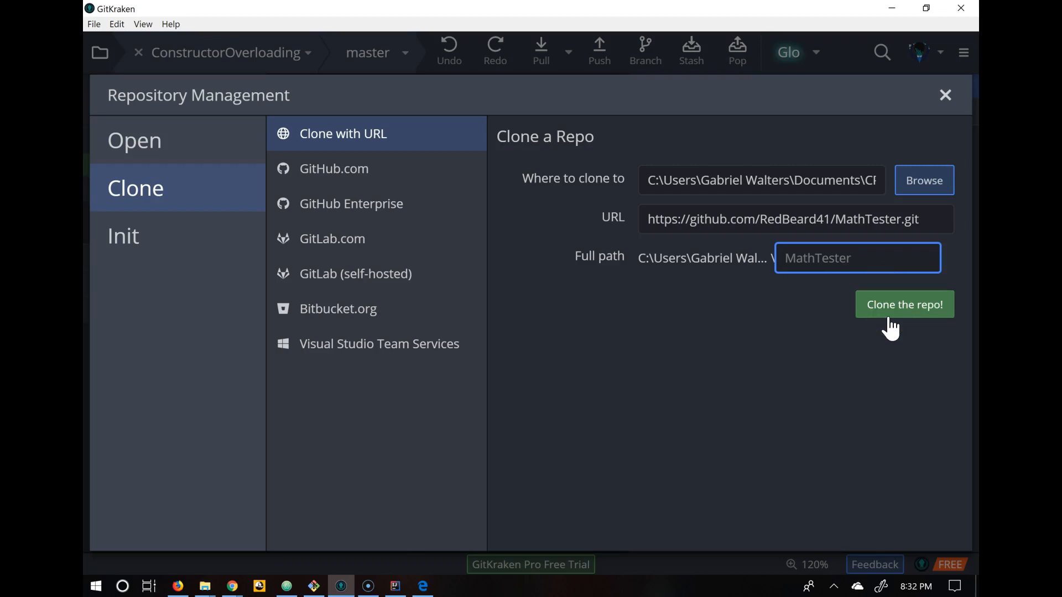
pyautogui.click(866, 316)
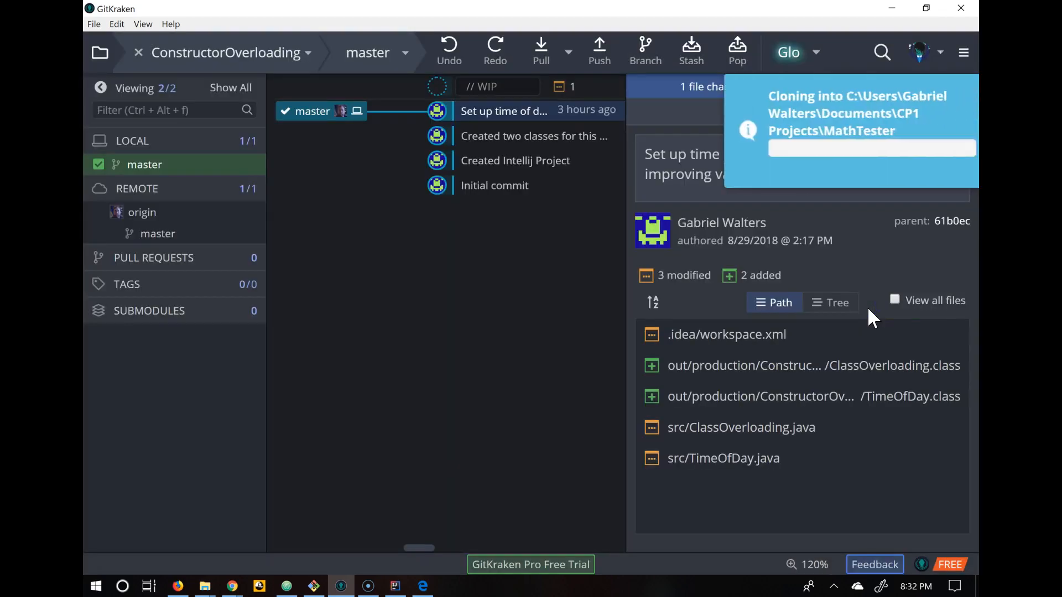
# Open the cloned MathTester repository and initialize it with an initial commit
pyautogui.click(522, 100)
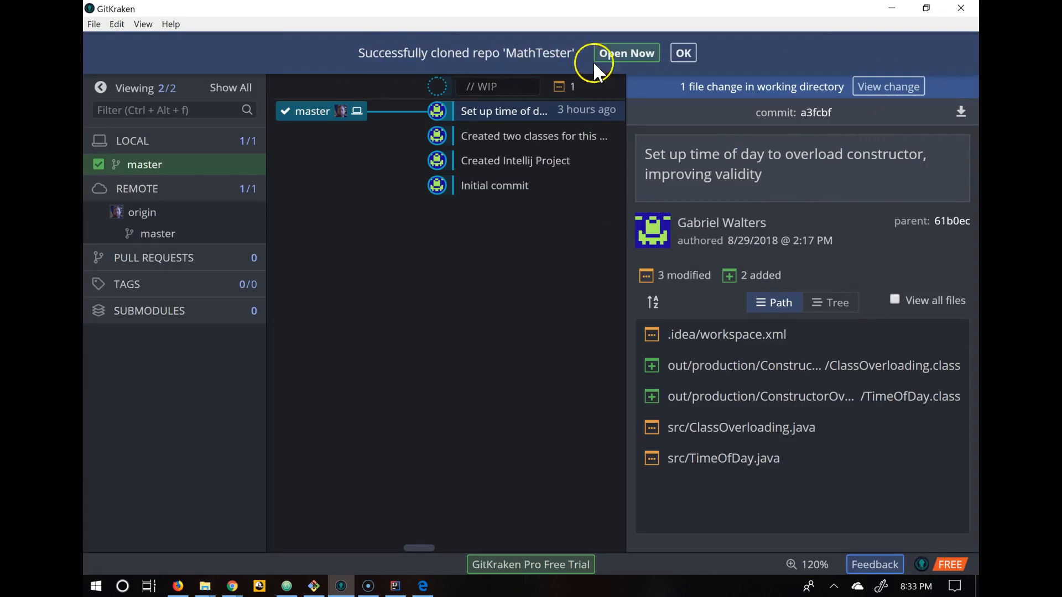
pyautogui.click(635, 55)
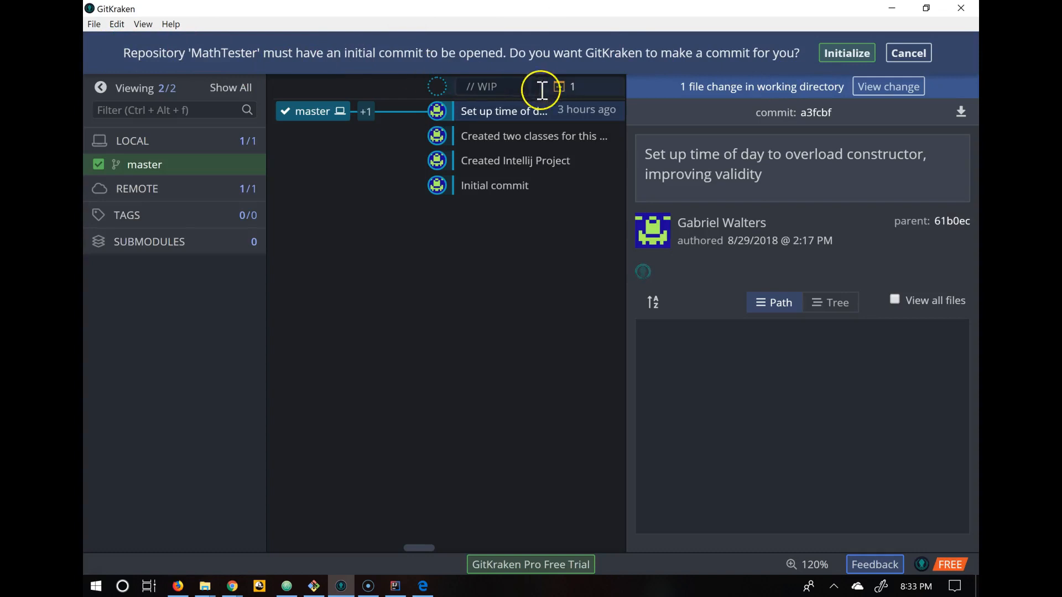
pyautogui.click(847, 55)
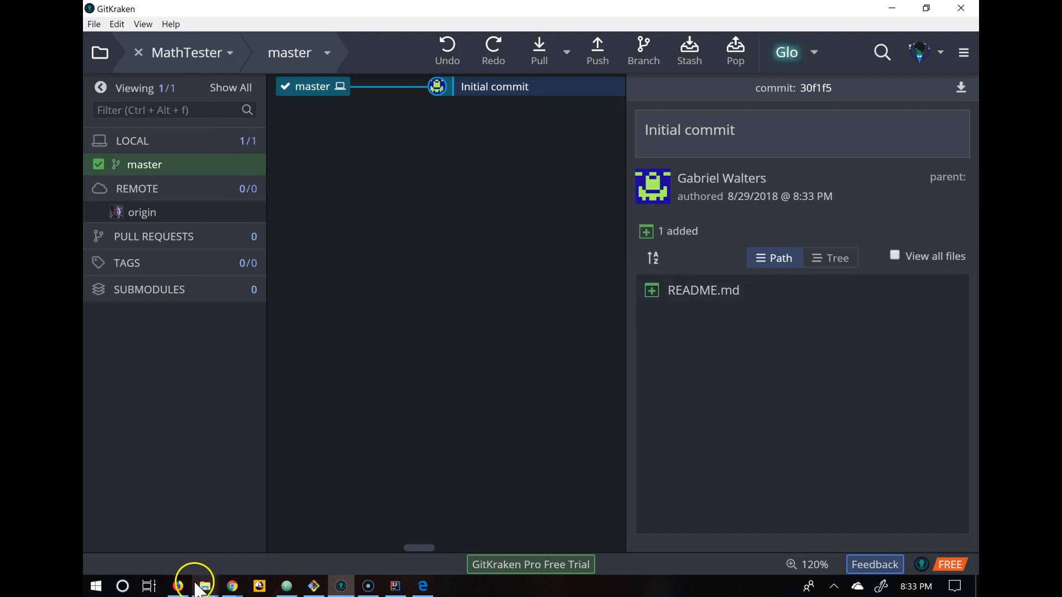
# Switch to File Explorer and open the cloned MathTester folder inside CP1 Projects in Documents to check its contents
pyautogui.moveTo(205, 587)
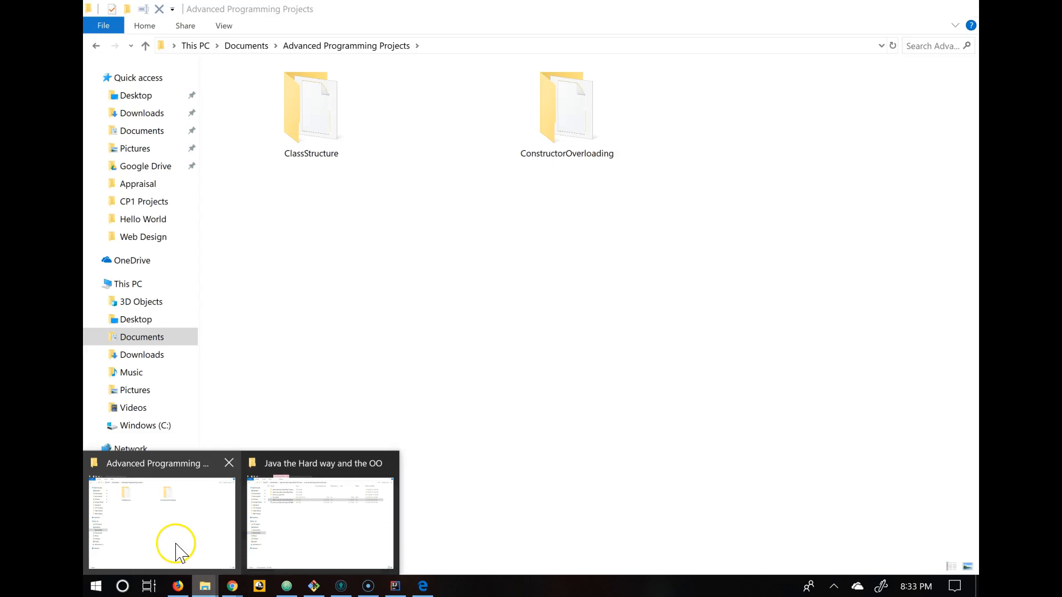
pyautogui.click(177, 549)
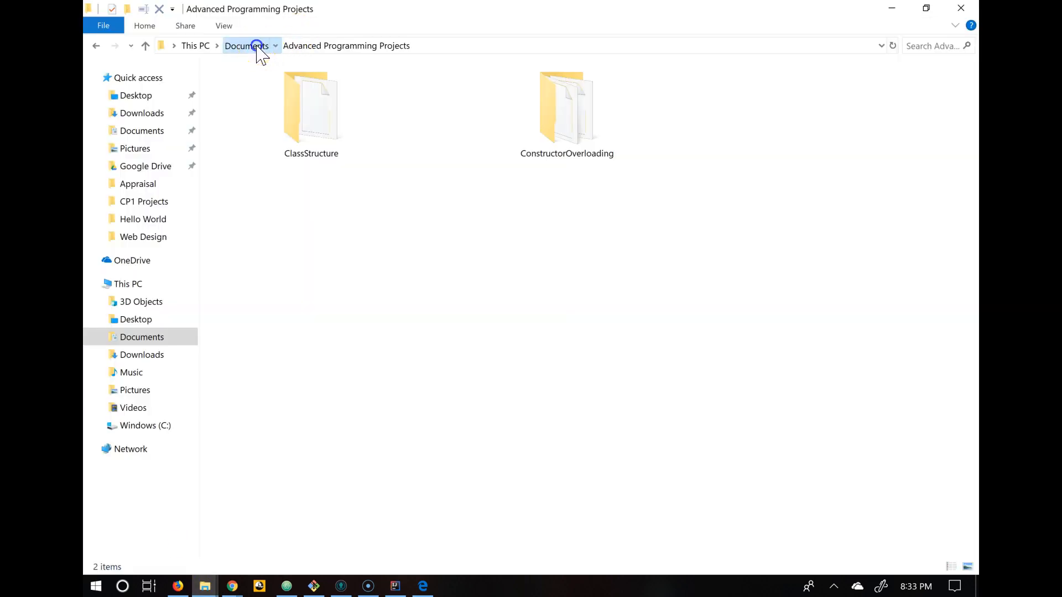
pyautogui.click(254, 46)
pyautogui.click(266, 107)
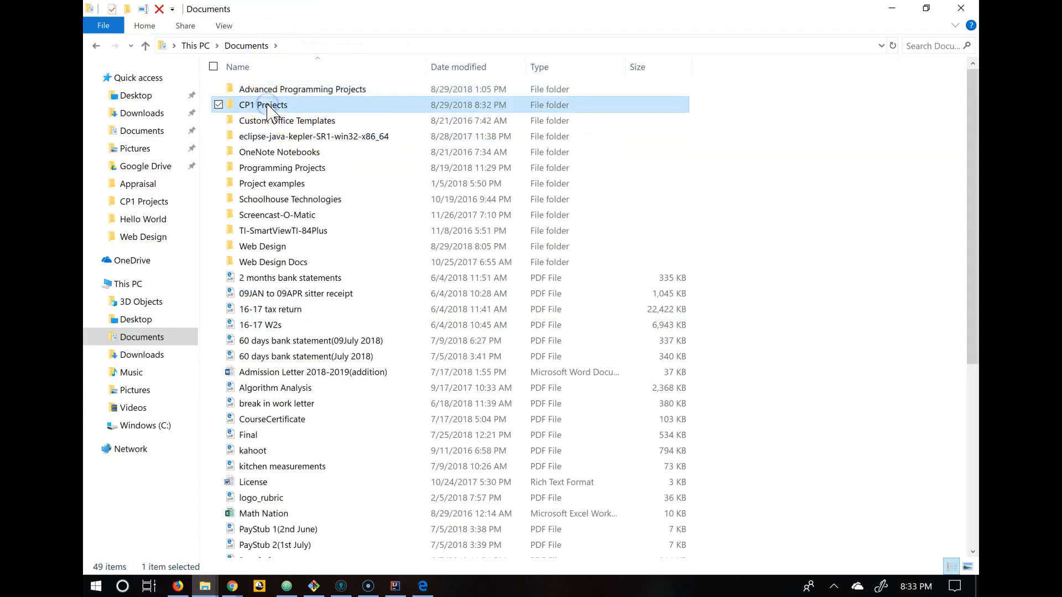
pyautogui.doubleClick(266, 106)
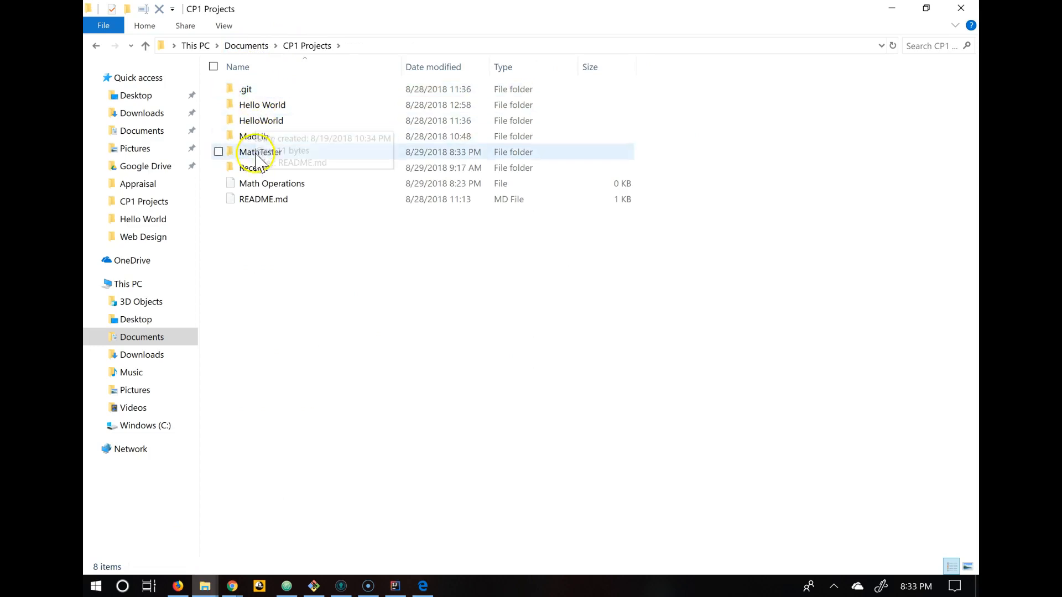
pyautogui.click(259, 154)
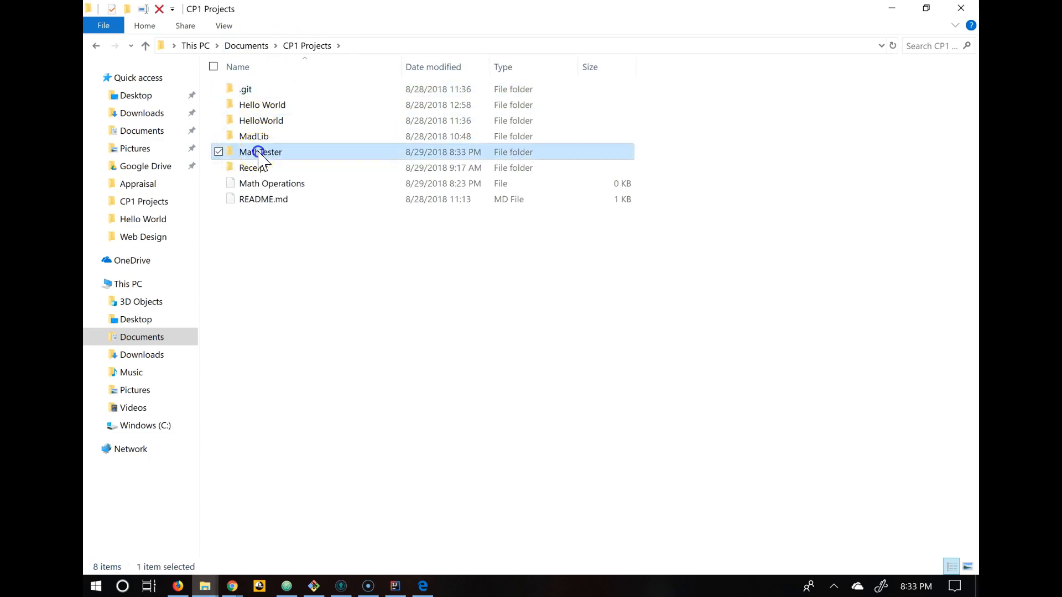
pyautogui.doubleClick(259, 154)
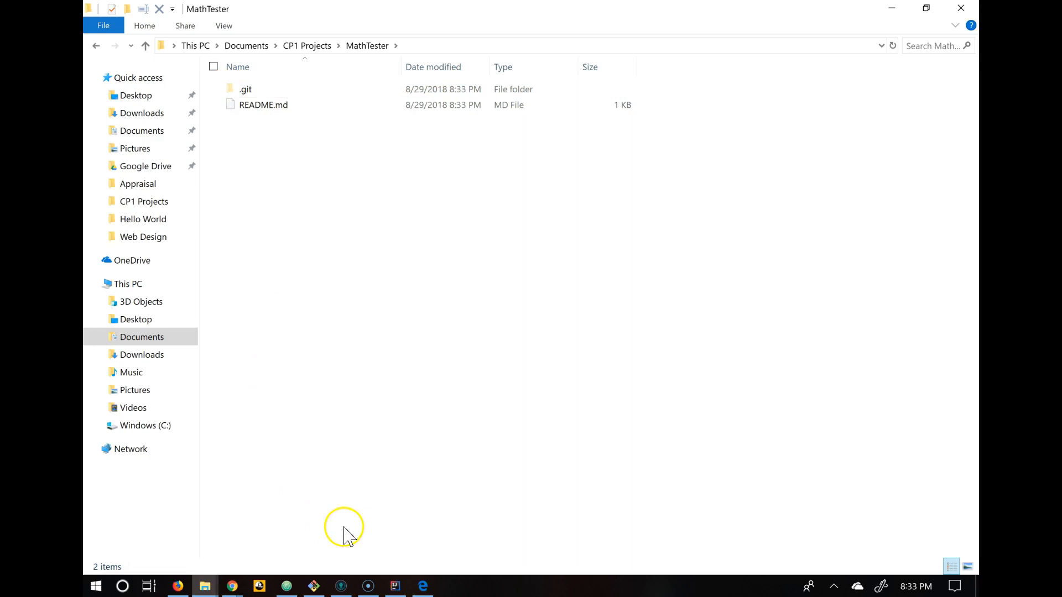
# Switch to IntelliJ IDEA and set up a new Java project with SDK 1.8, no template, and the name MathTester
pyautogui.click(401, 588)
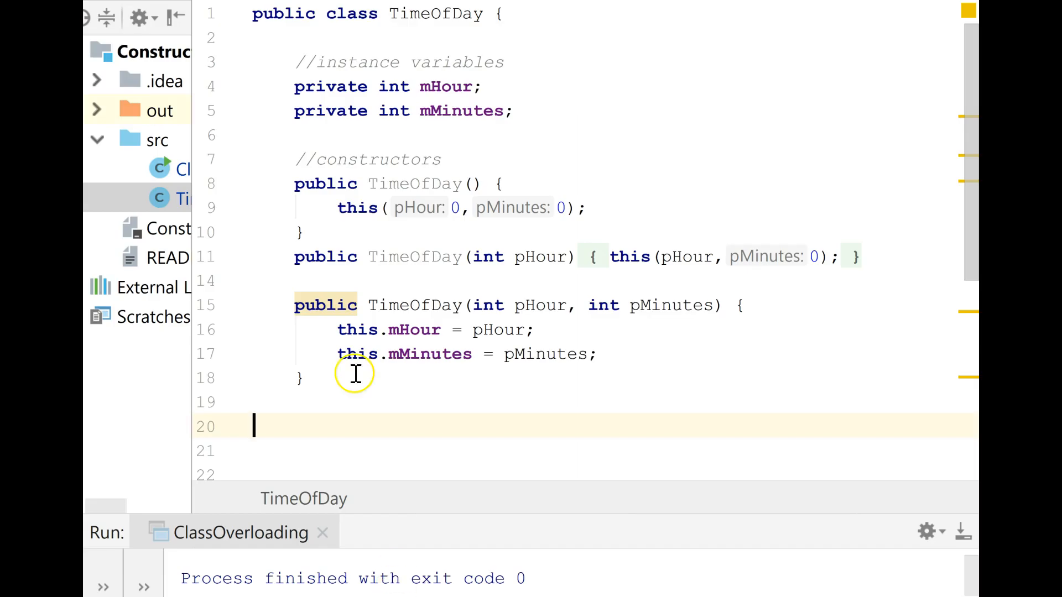
pyautogui.click(104, 17)
pyautogui.click(96, 15)
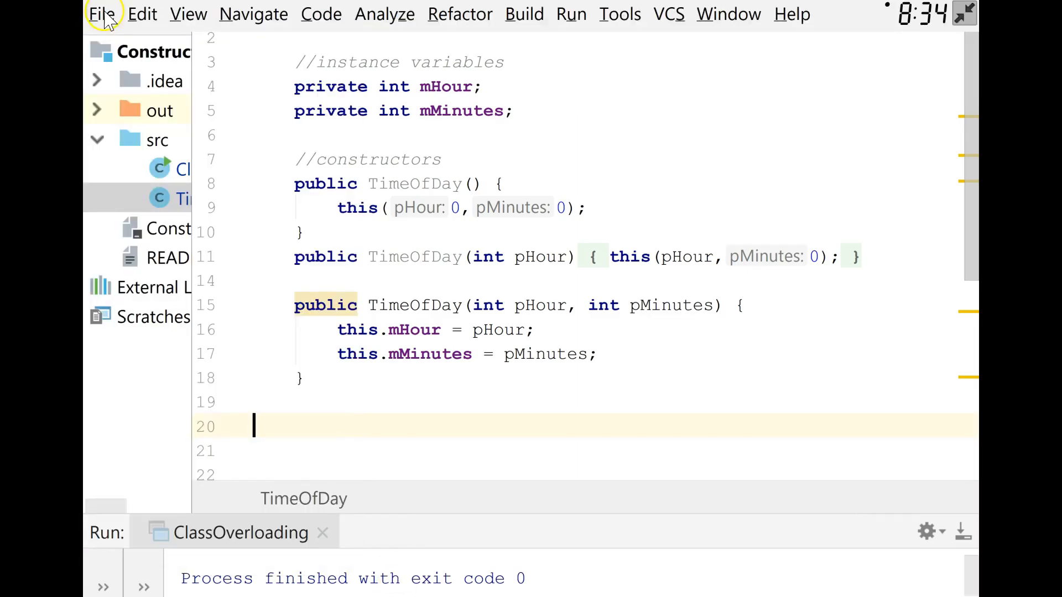
pyautogui.click(105, 17)
pyautogui.moveTo(133, 47)
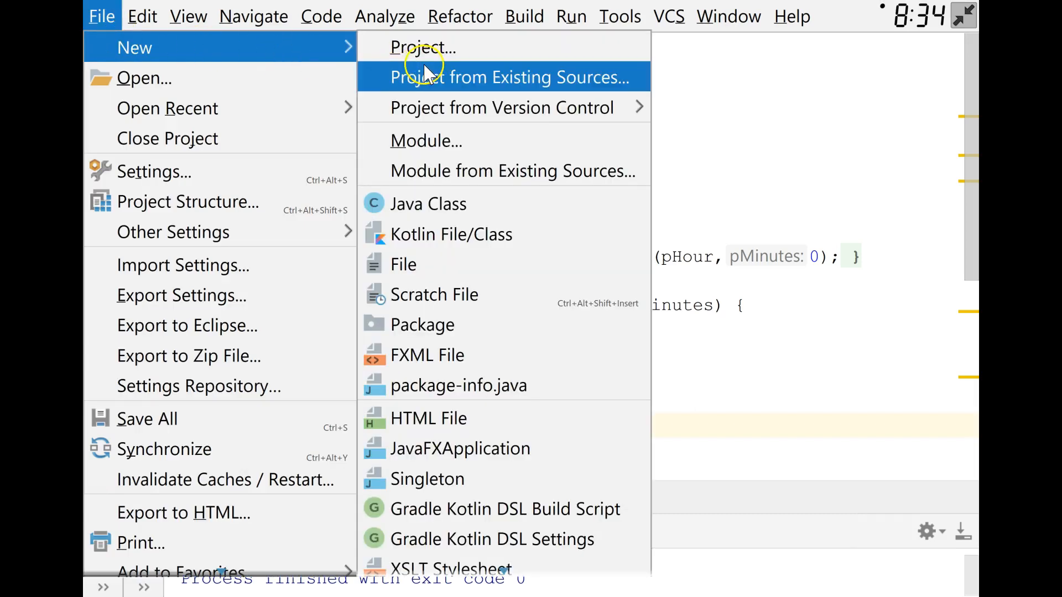
pyautogui.click(435, 44)
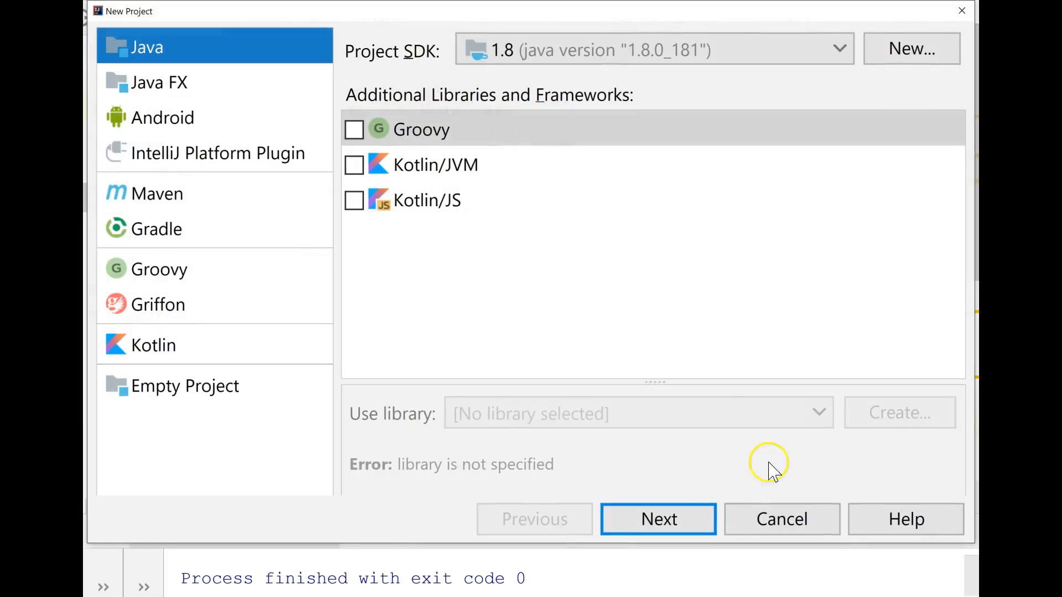
pyautogui.click(705, 522)
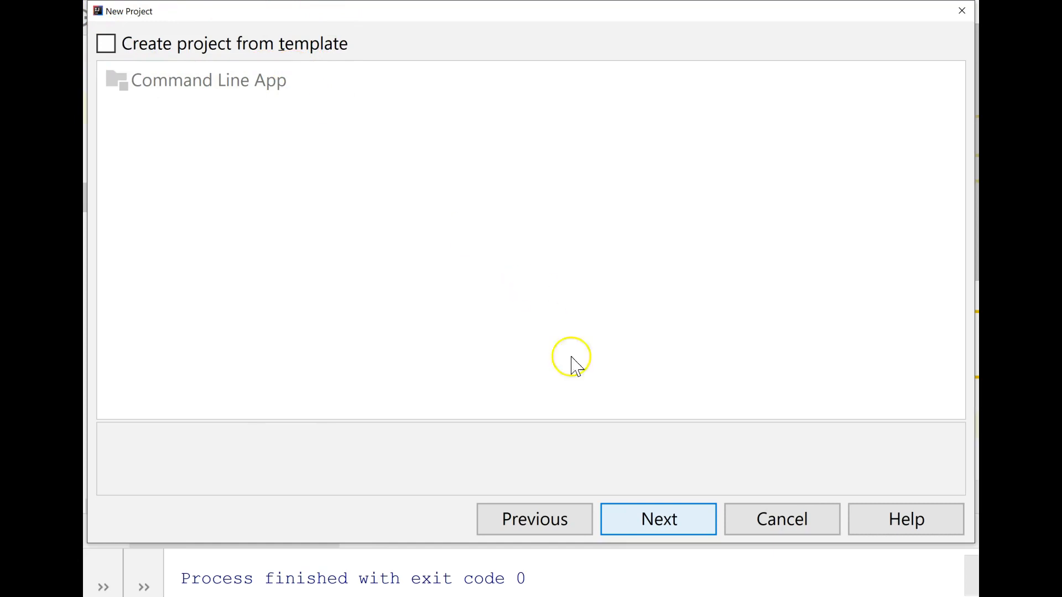
pyautogui.click(658, 526)
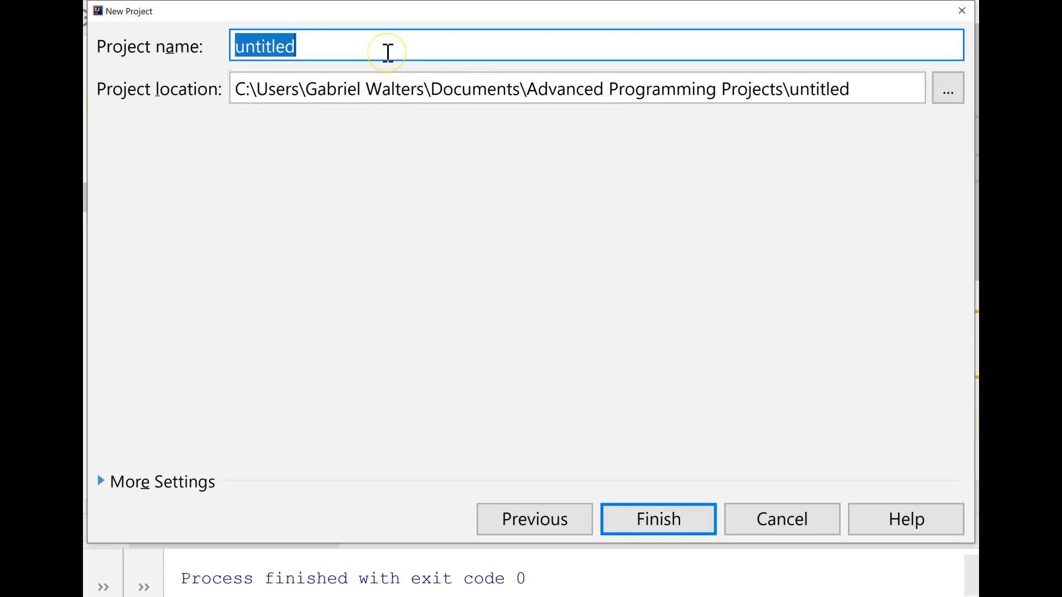
pyautogui.write('MathTester')
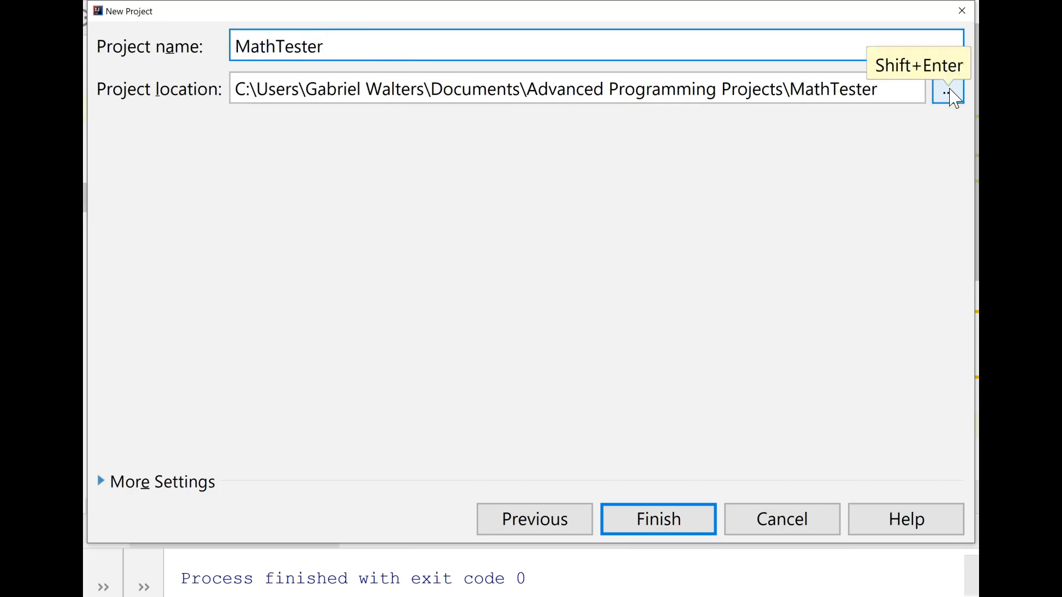
# Set the project location to the existing MathTester folder inside Documents\CP1 Projects
pyautogui.click(949, 93)
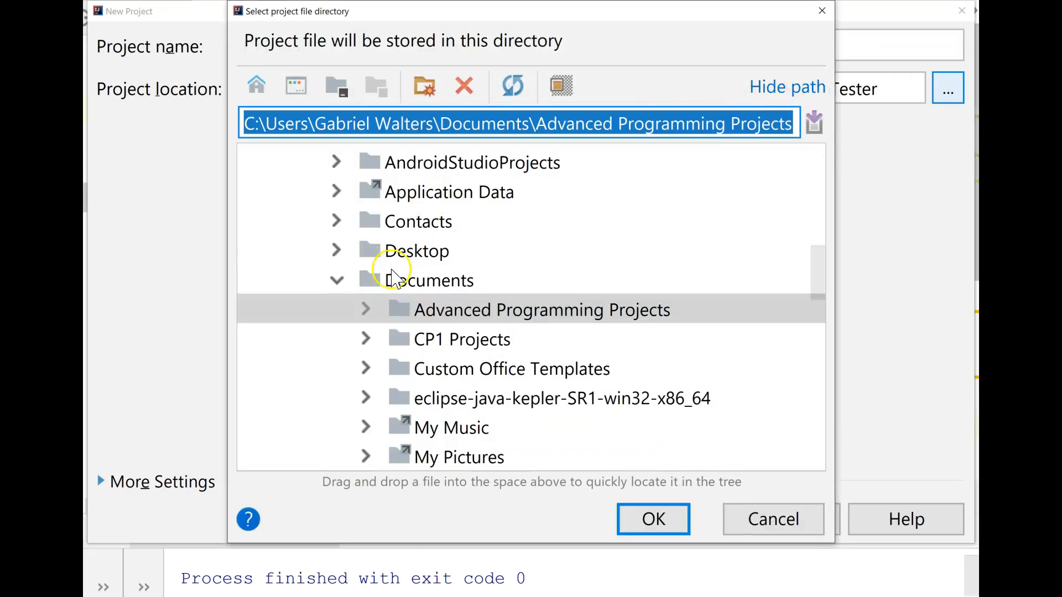
pyautogui.click(338, 286)
pyautogui.scroll(-5, 337, 346)
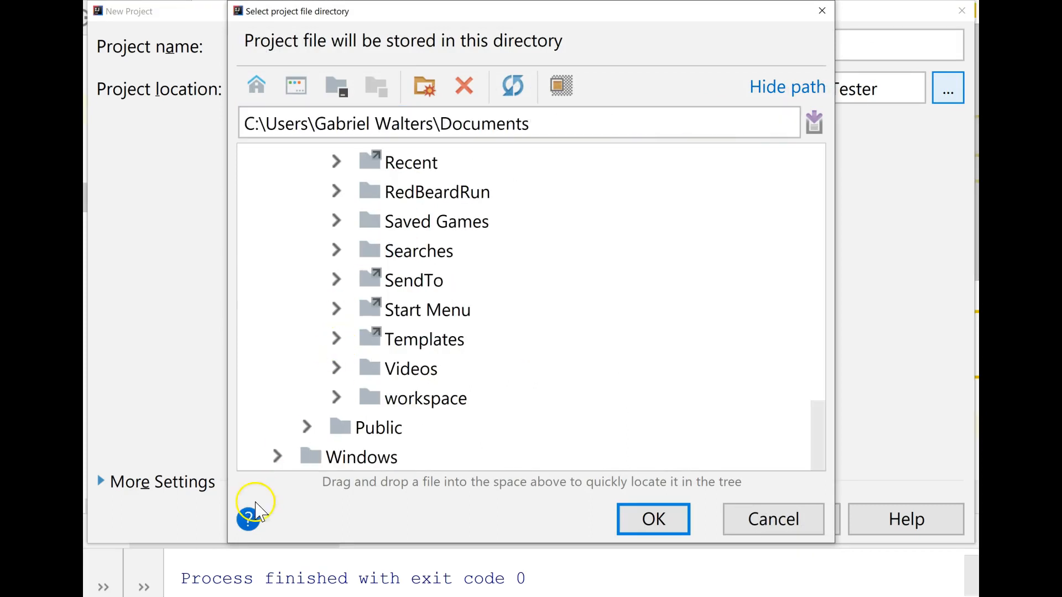
pyautogui.scroll(3, 303, 277)
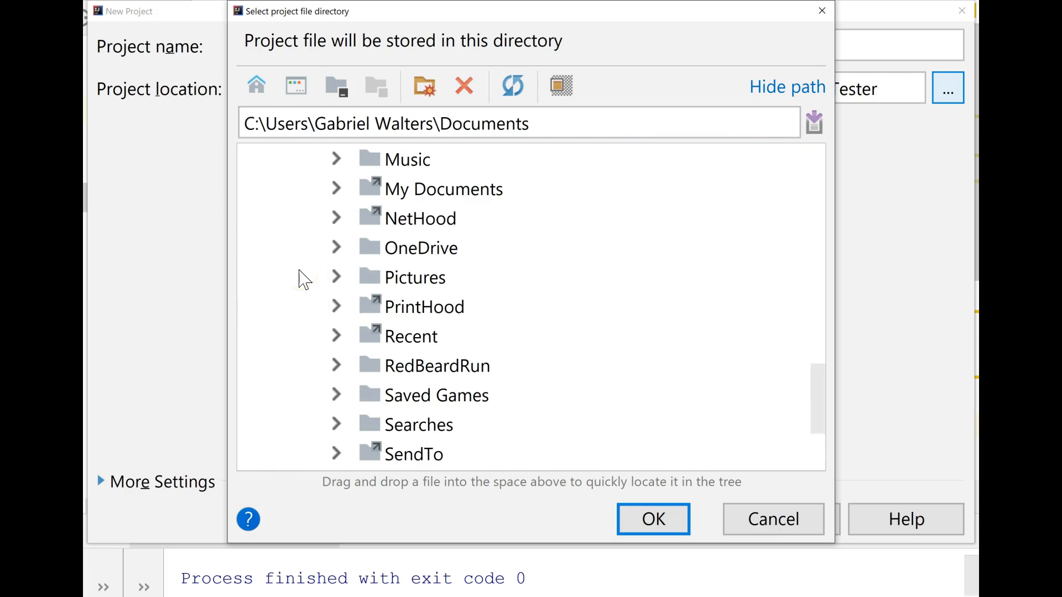
pyautogui.click(339, 189)
pyautogui.click(412, 190)
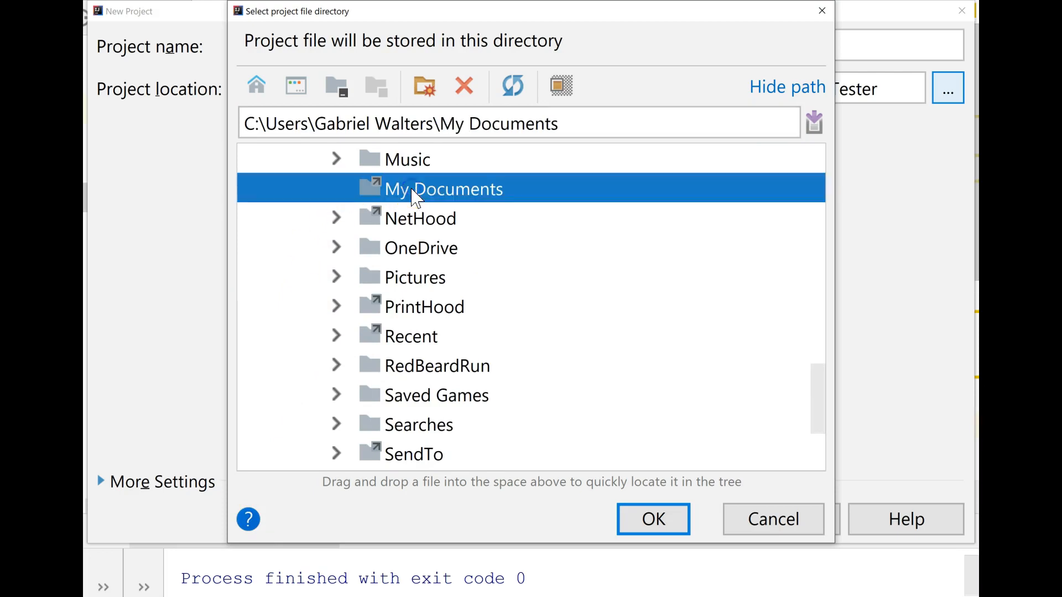
pyautogui.scroll(7, 431, 271)
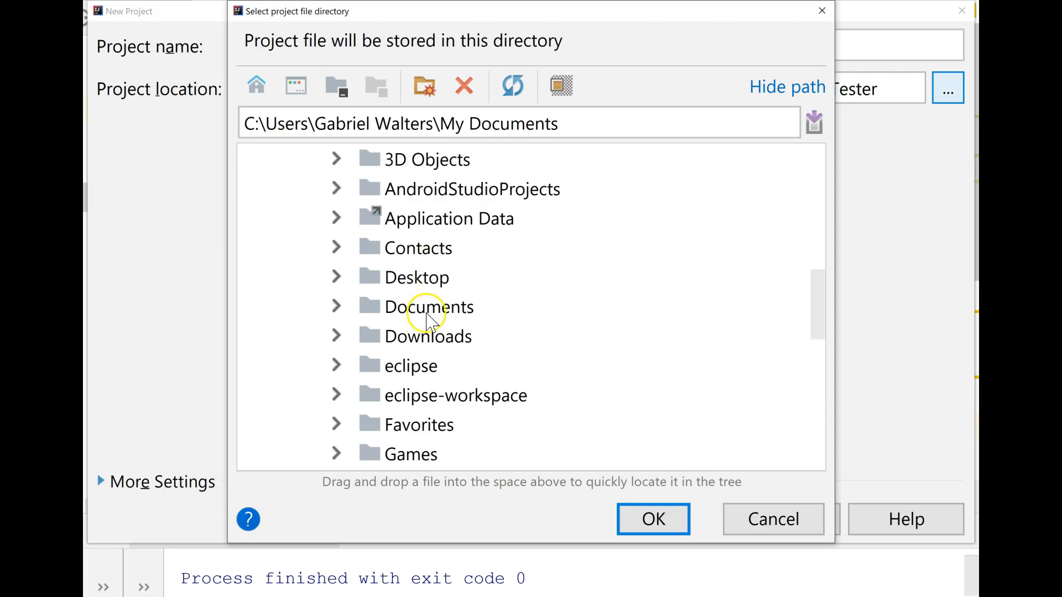
pyautogui.click(336, 307)
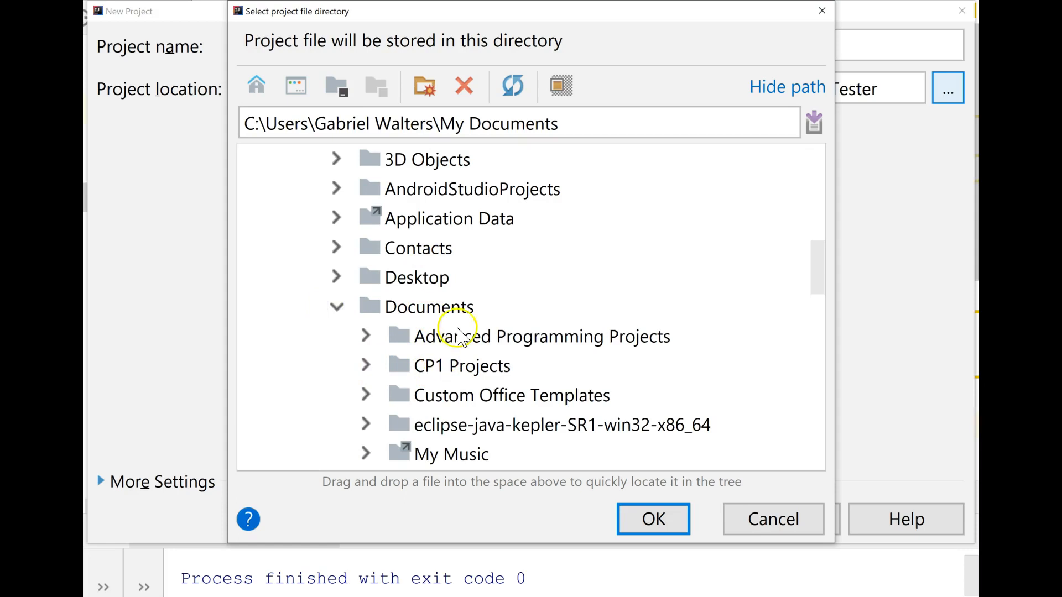
pyautogui.click(365, 365)
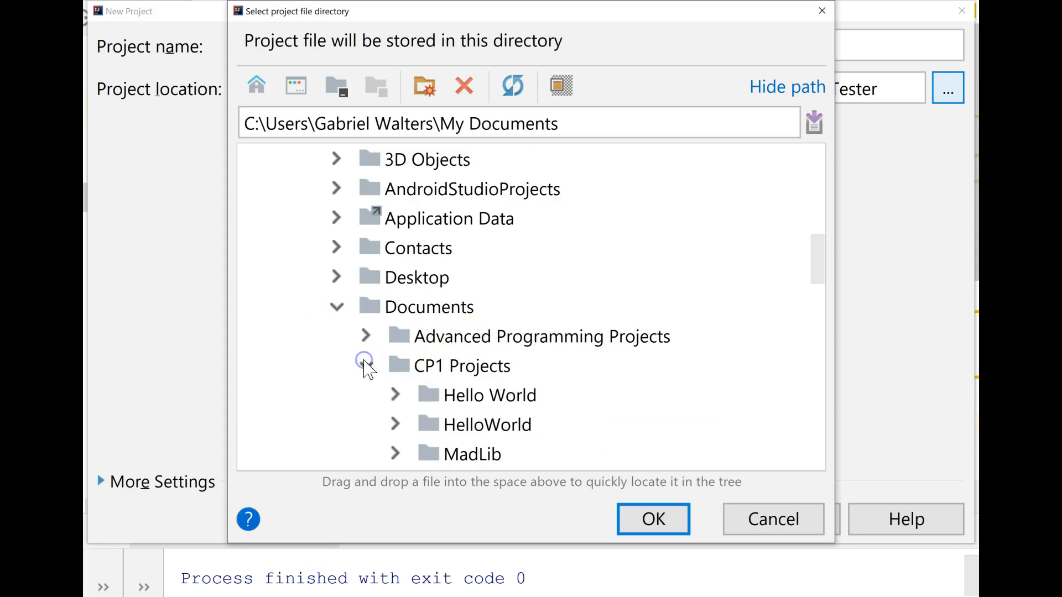
pyautogui.scroll(-1, 560, 415)
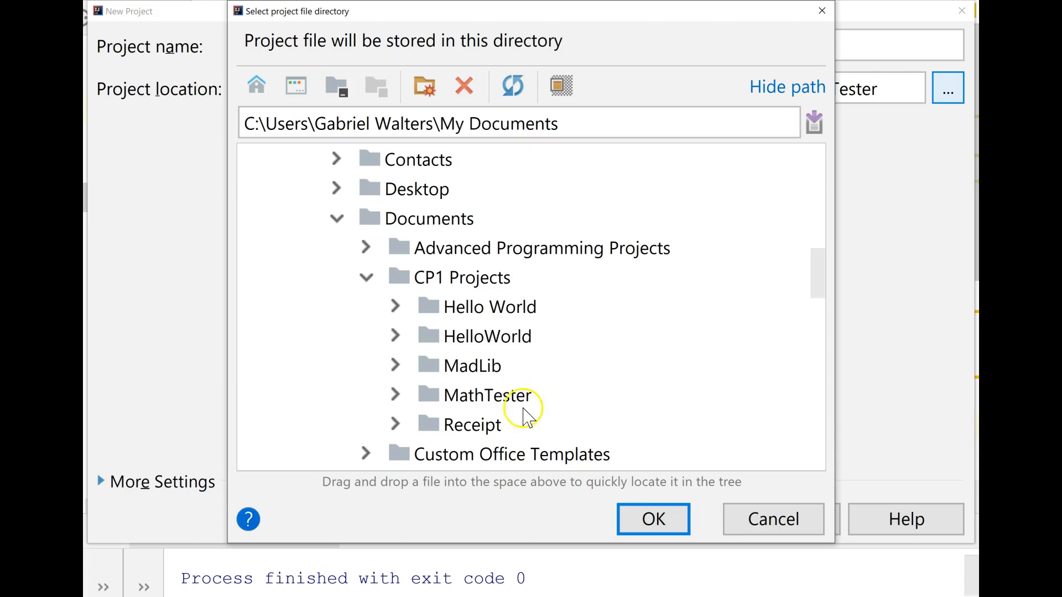
pyautogui.click(481, 401)
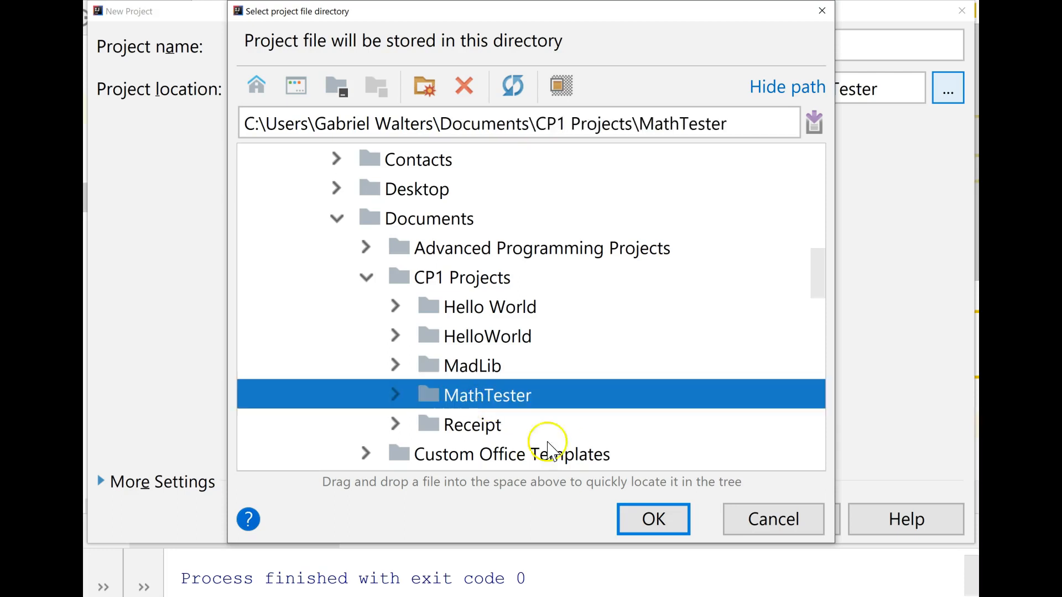
pyautogui.click(659, 524)
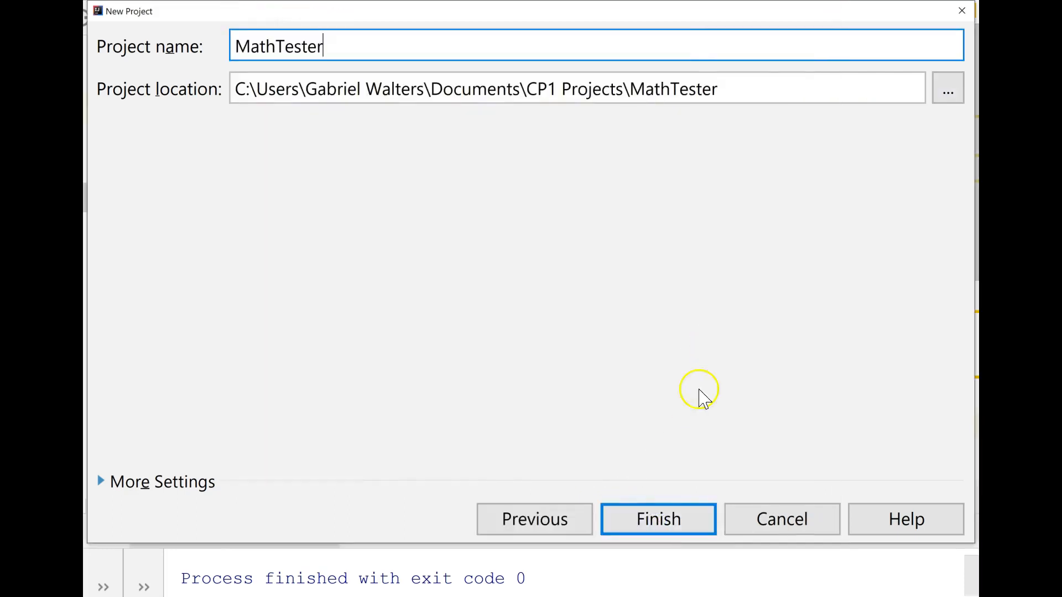
# Create the project in the current window, dismiss the Git error notification, and expand the MathTester project folder
pyautogui.click(665, 529)
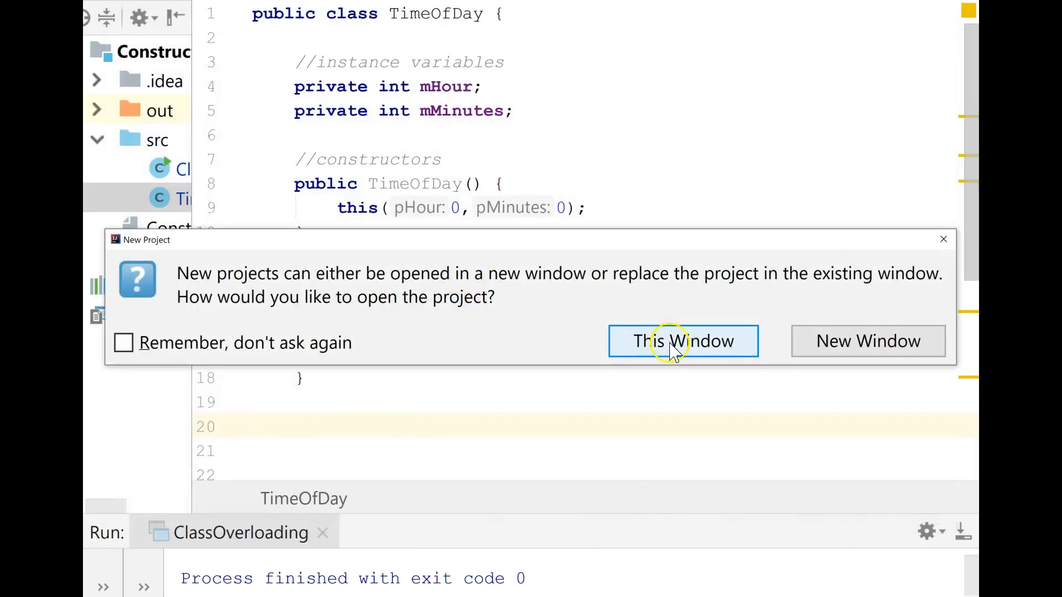
pyautogui.click(680, 354)
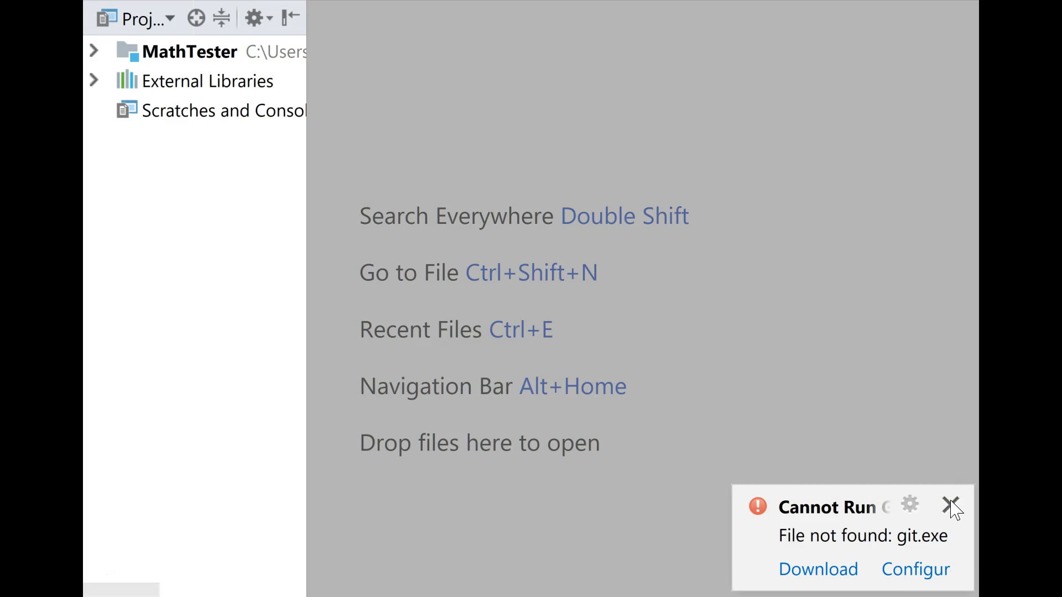
pyautogui.click(951, 504)
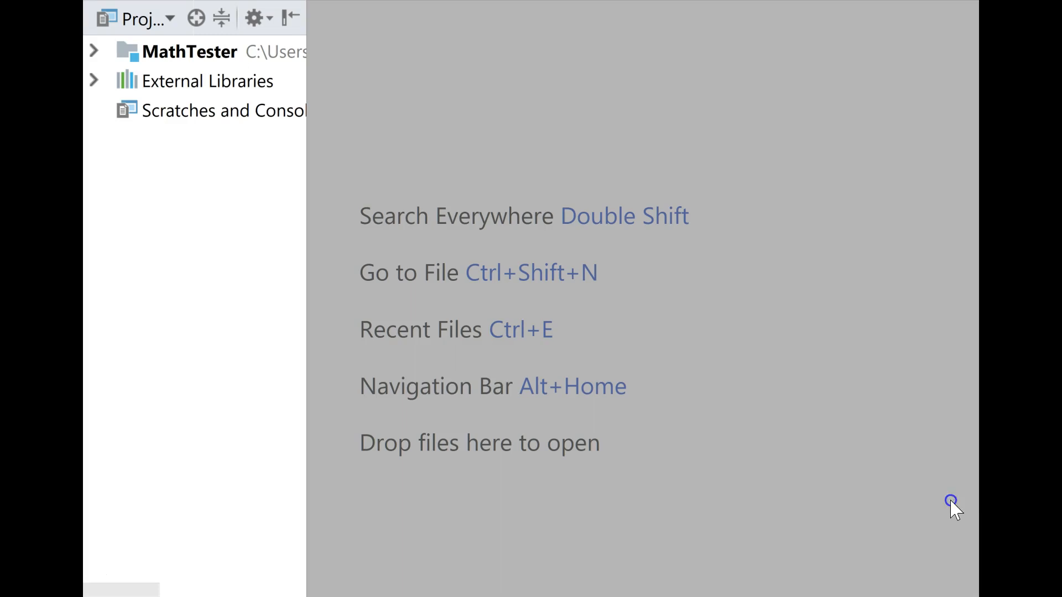
pyautogui.click(94, 51)
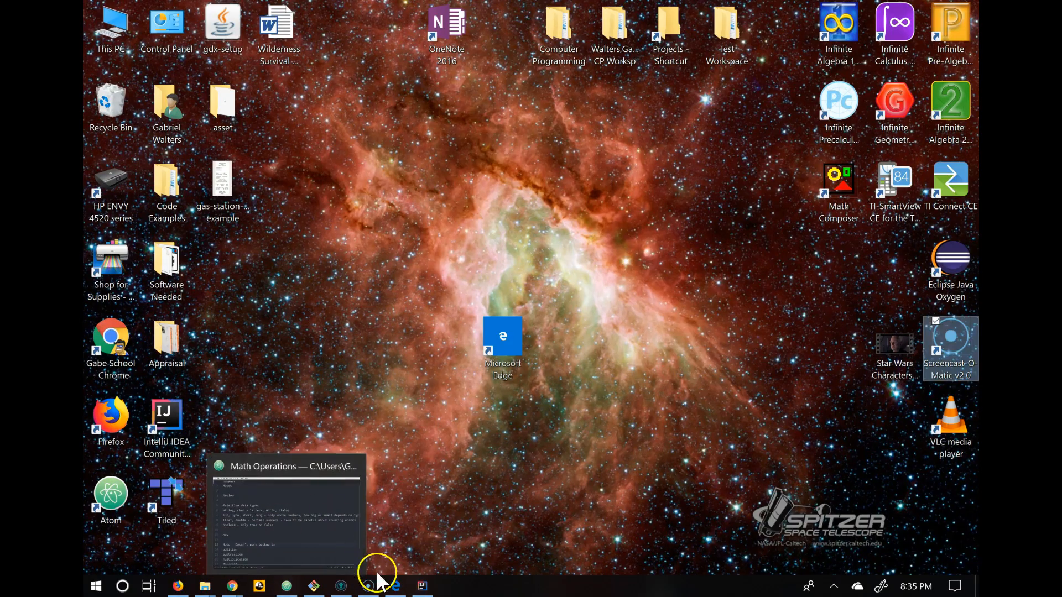
# Switch to Chrome and reload the MathTester repository page on GitHub to check for uploaded files
pyautogui.moveTo(234, 583)
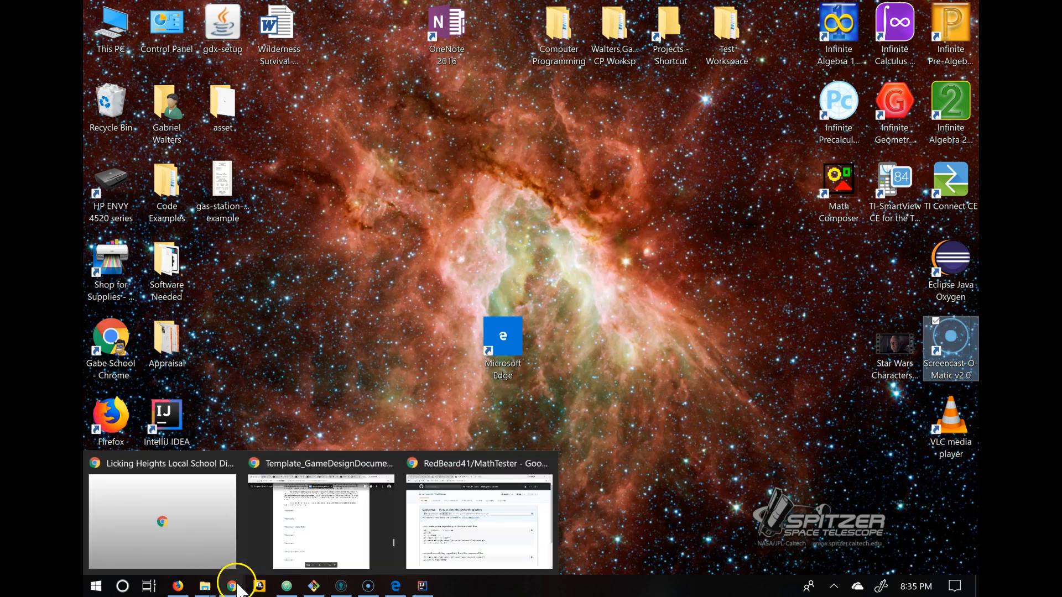
pyautogui.click(438, 550)
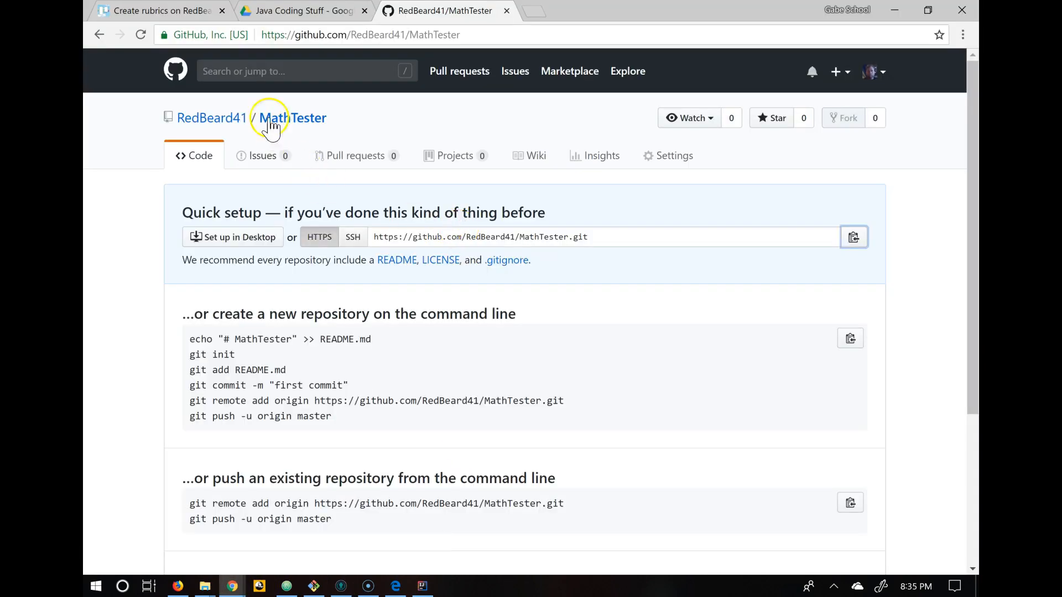
pyautogui.click(141, 35)
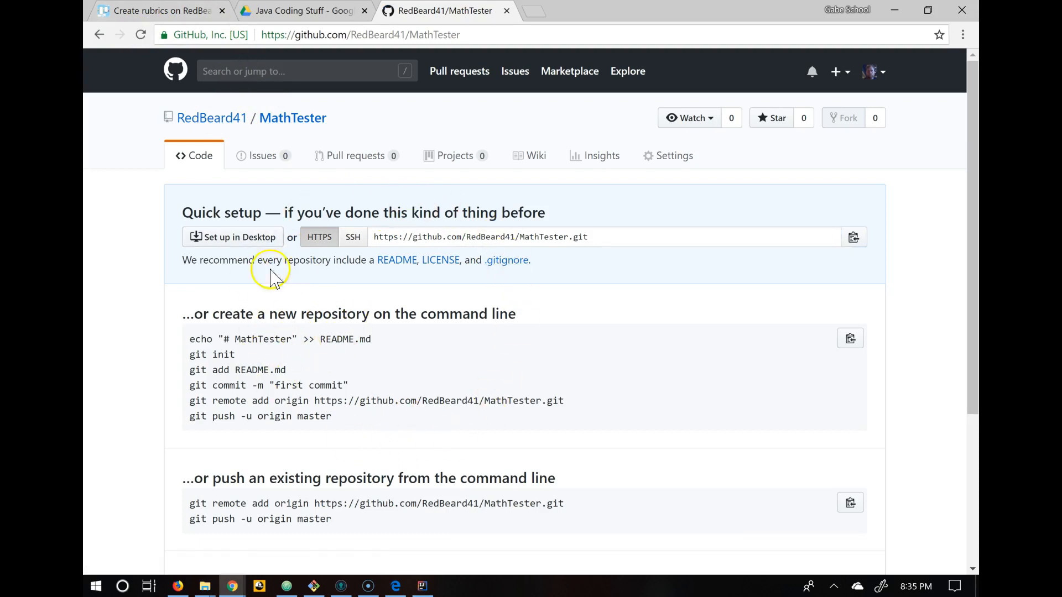
# Switch to GitKraken, open the uncommitted changes in the MathTester repository, and stage all the changed files
pyautogui.click(341, 587)
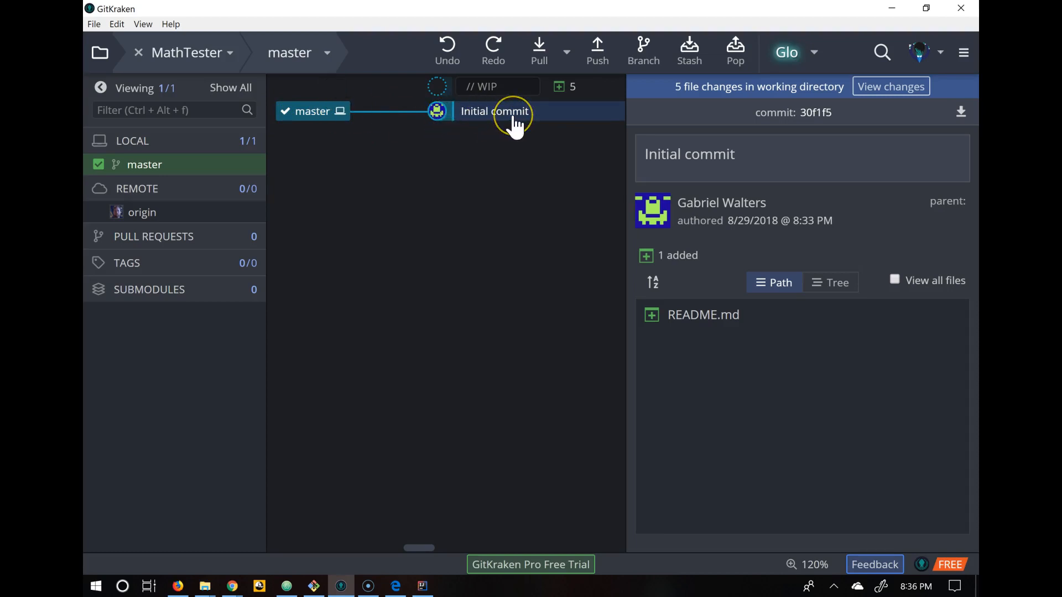
pyautogui.click(506, 87)
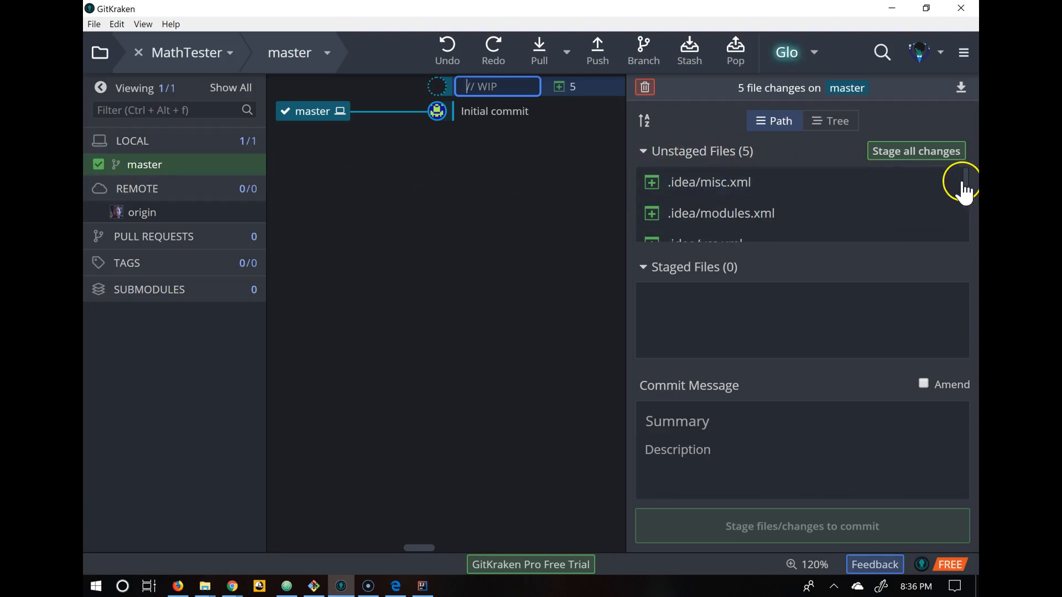
pyautogui.moveTo(963, 190); pyautogui.dragTo(969, 239)
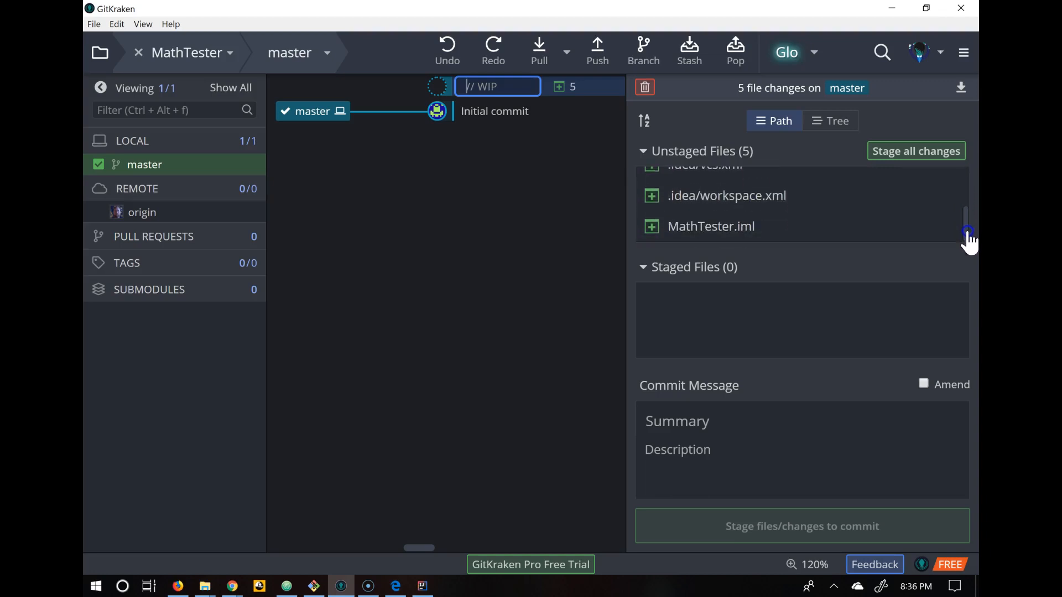
pyautogui.click(891, 159)
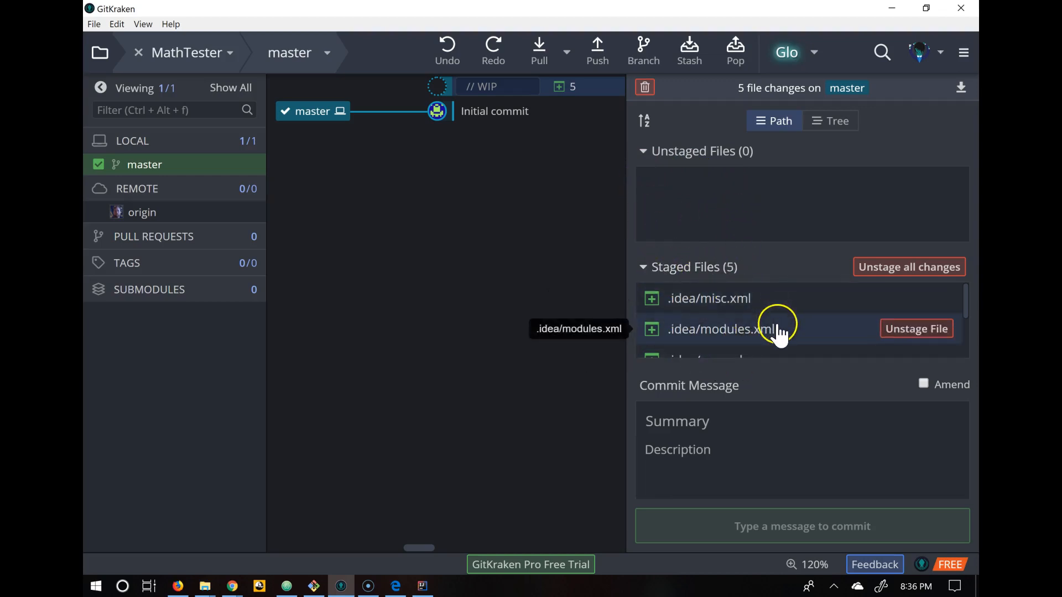
# Commit the staged files with the summary "Created intellij project"
pyautogui.click(709, 416)
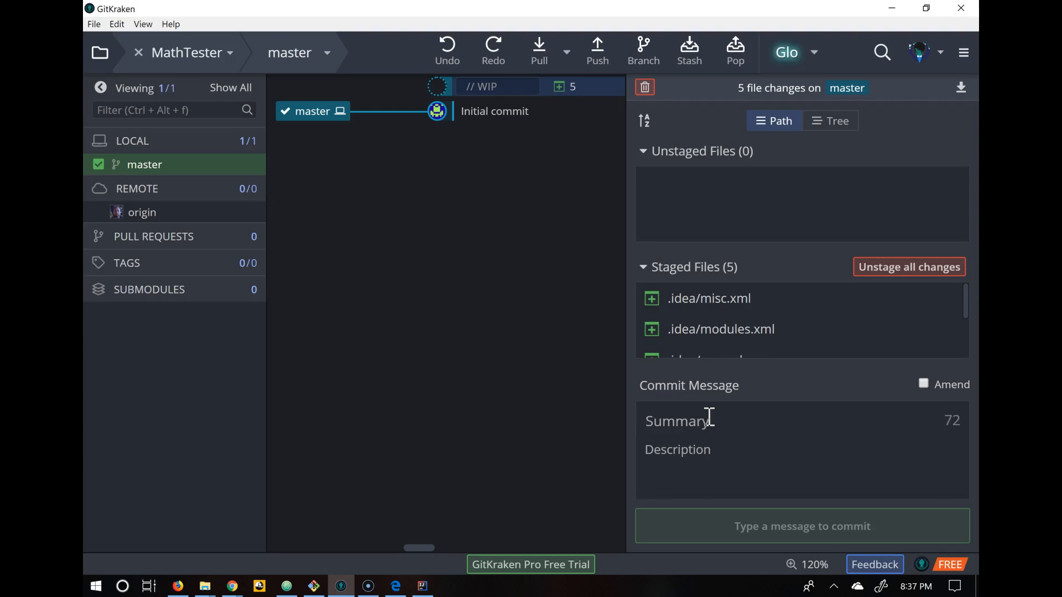
pyautogui.write('Created')
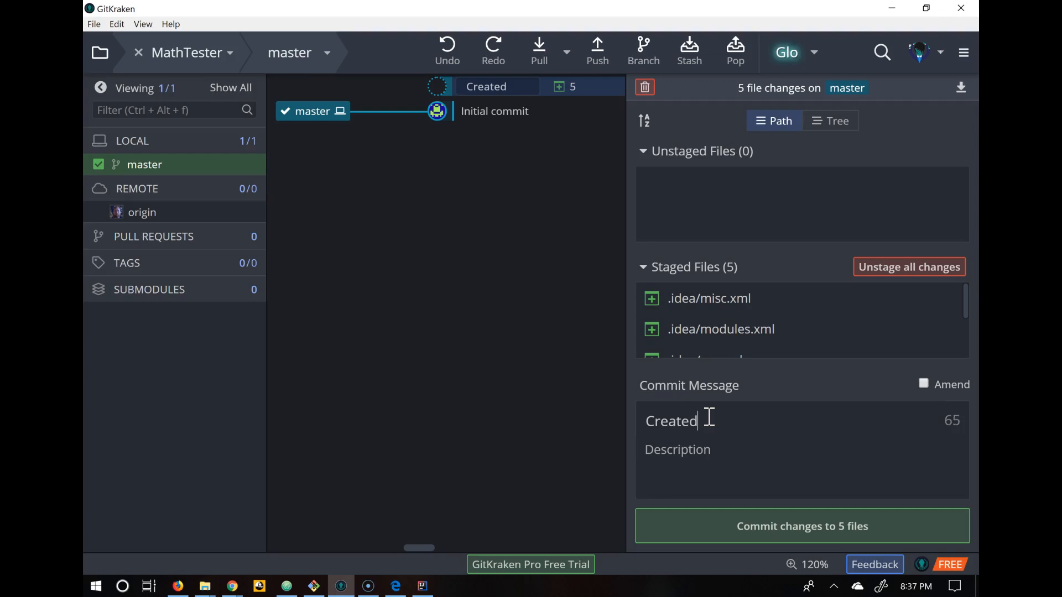
pyautogui.write(' inteli')
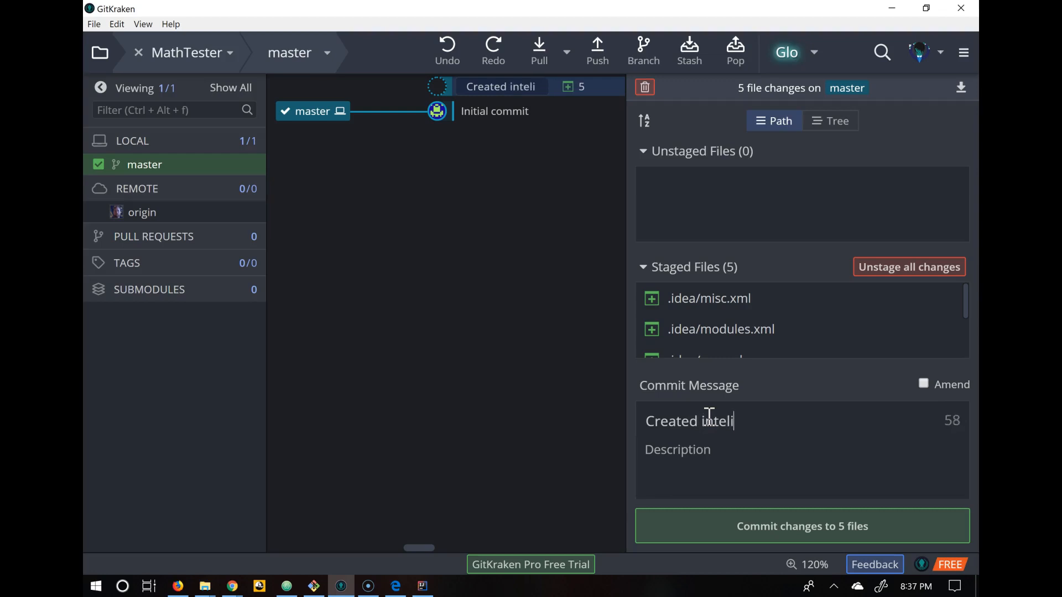
pyautogui.press('BackSpace')
pyautogui.write('lij project')
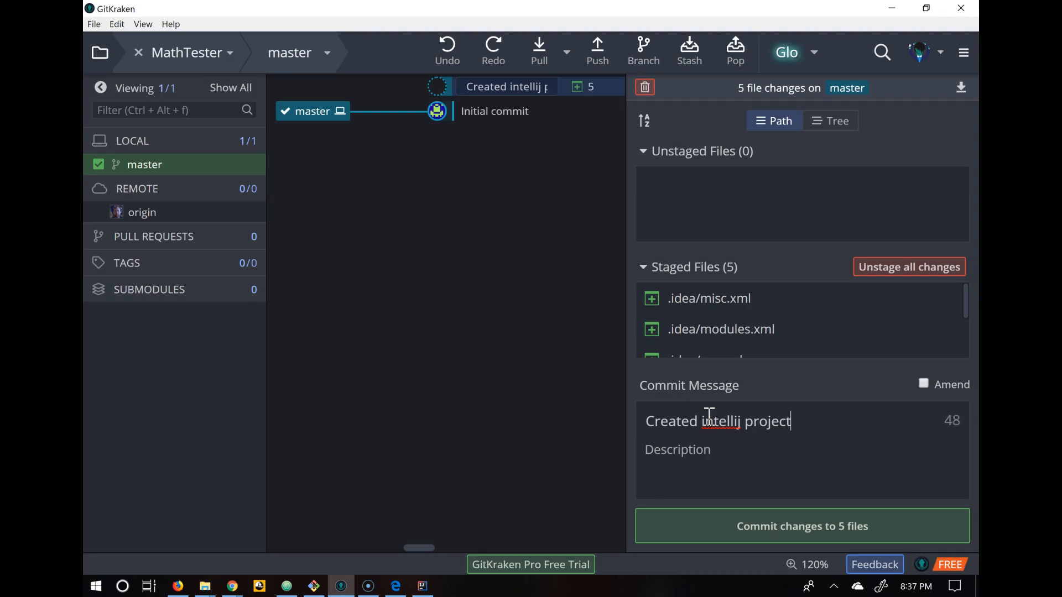
pyautogui.click(744, 528)
pyautogui.click(776, 540)
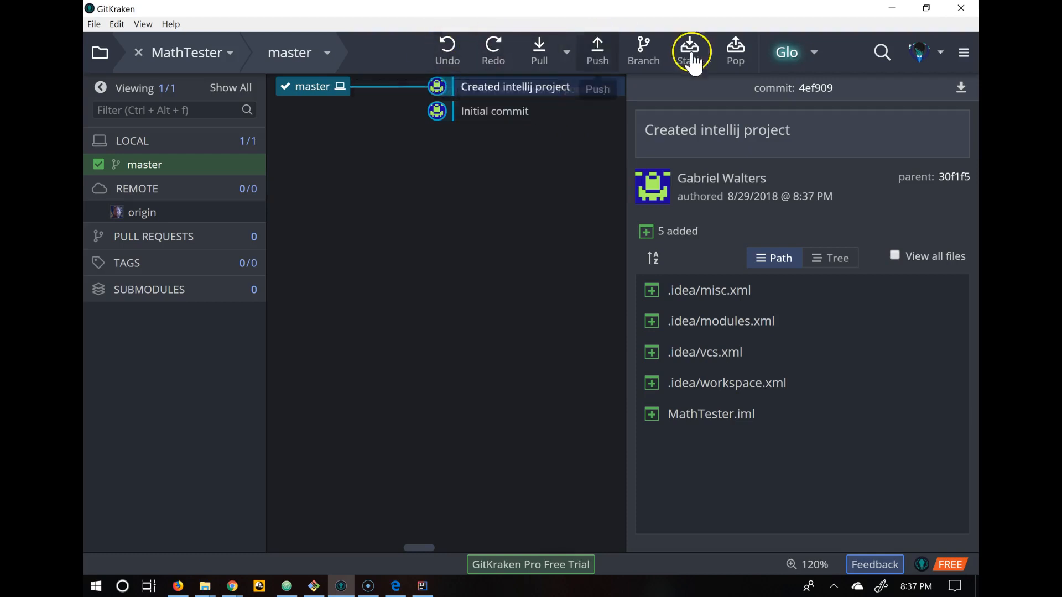
# Undo the last commit and look through the staged files
pyautogui.click(449, 55)
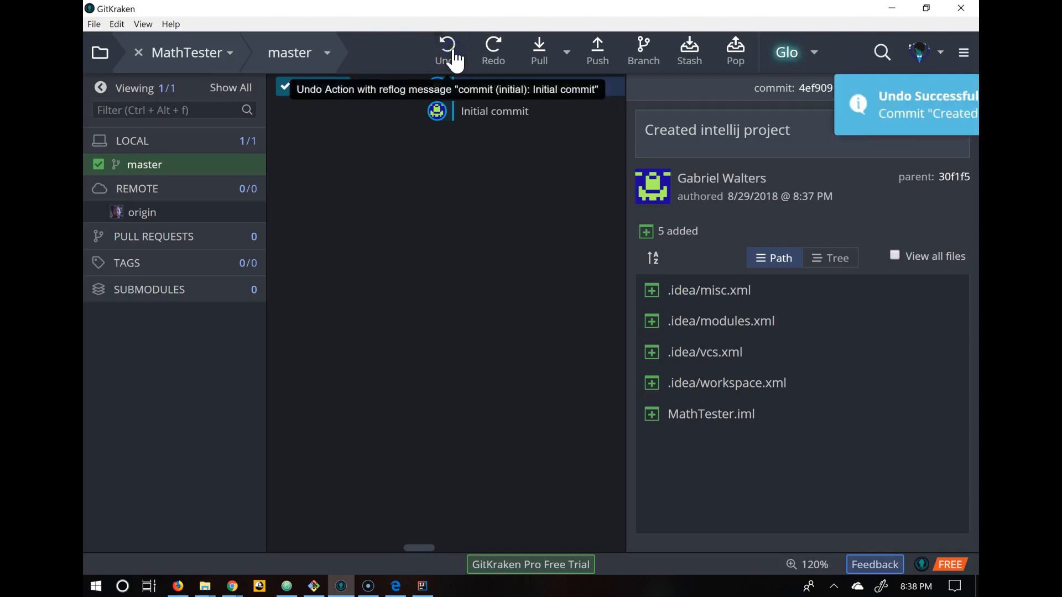
pyautogui.click(654, 371)
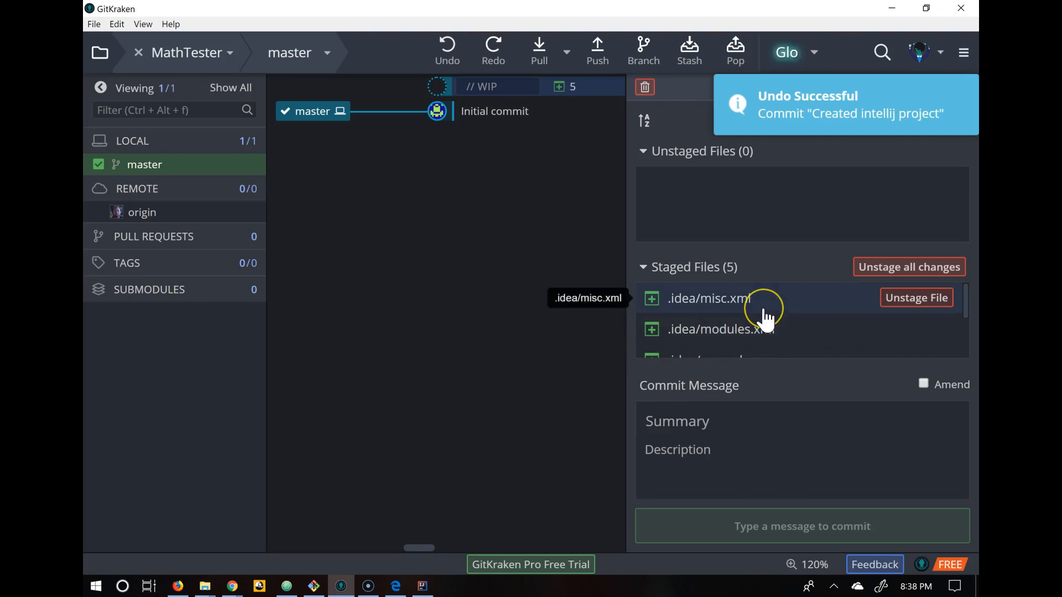
pyautogui.scroll(-2, 767, 315)
pyautogui.scroll(2, 763, 318)
# Commit the staged files with the summary "Created Intellij project" and select the new commit in the history
pyautogui.click(710, 430)
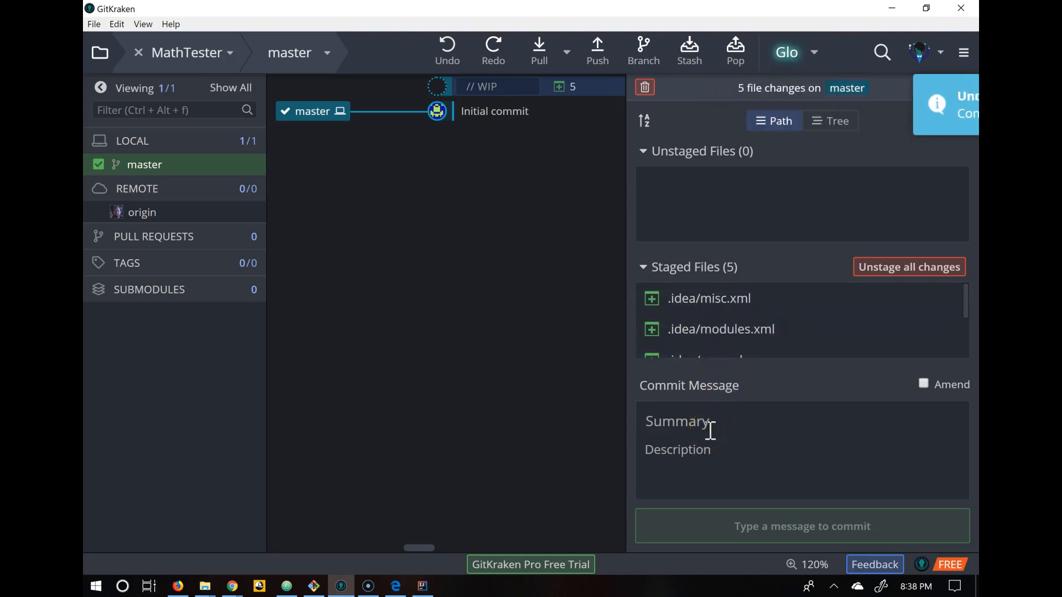
pyautogui.click(710, 429)
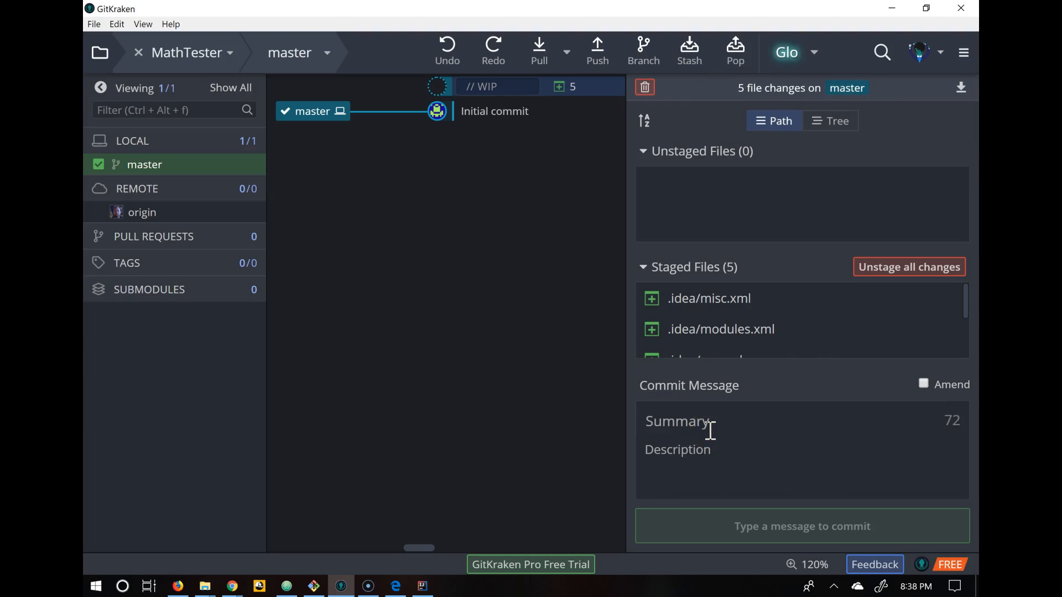
pyautogui.write('Created Intelli')
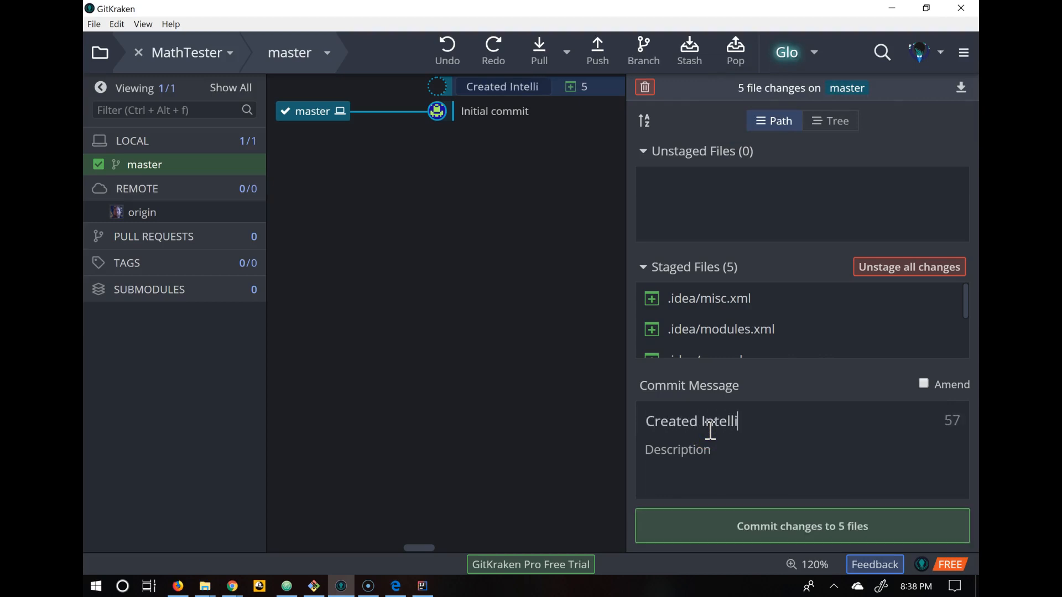
pyautogui.write('j project')
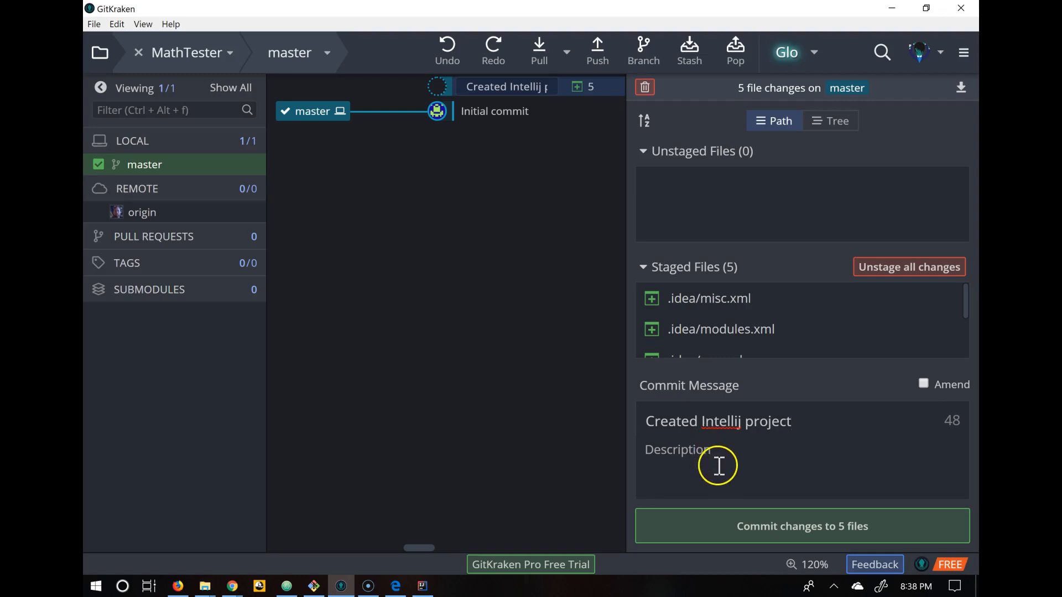
pyautogui.click(756, 526)
pyautogui.click(528, 89)
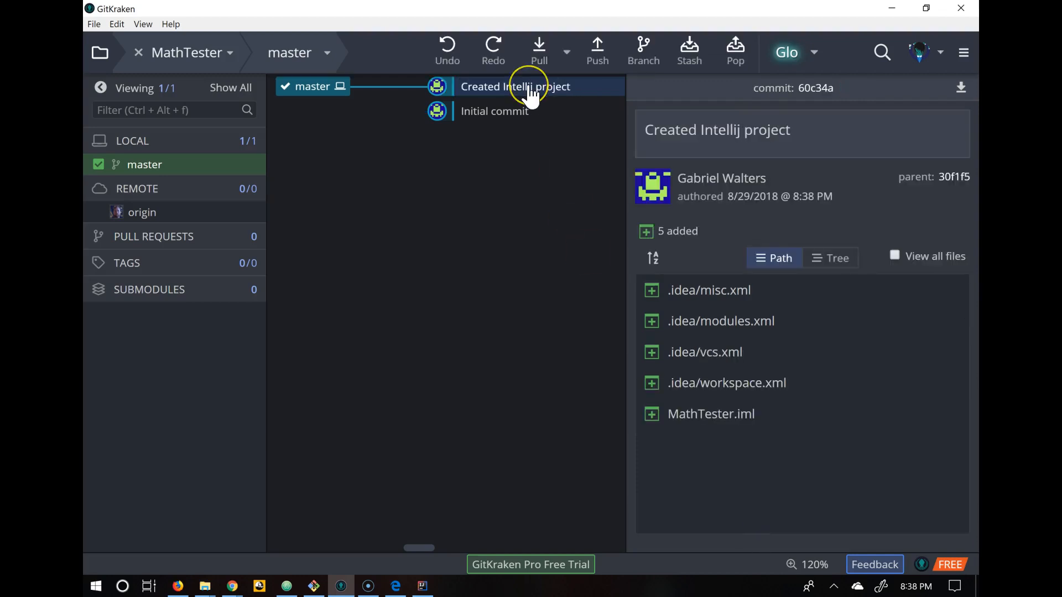
pyautogui.click(442, 85)
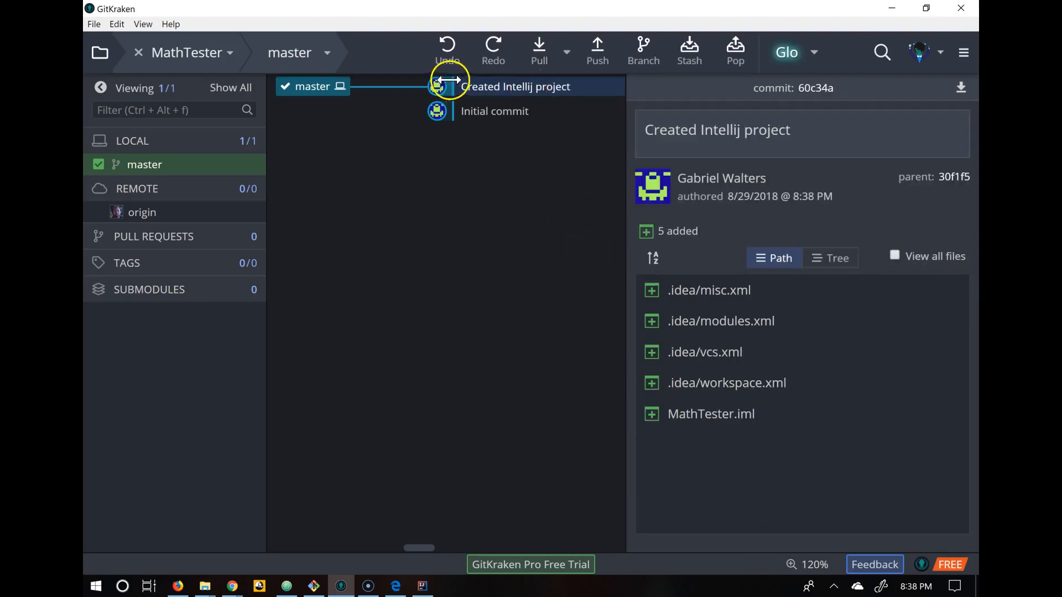
# Push the local master branch to the origin remote, using master as the remote branch
pyautogui.click(597, 53)
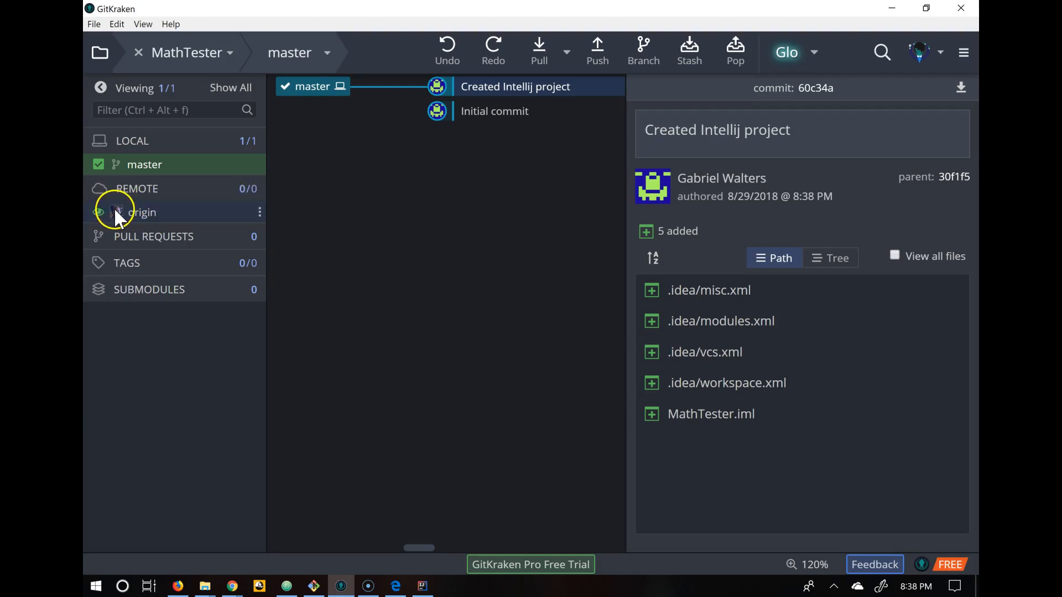
pyautogui.click(609, 64)
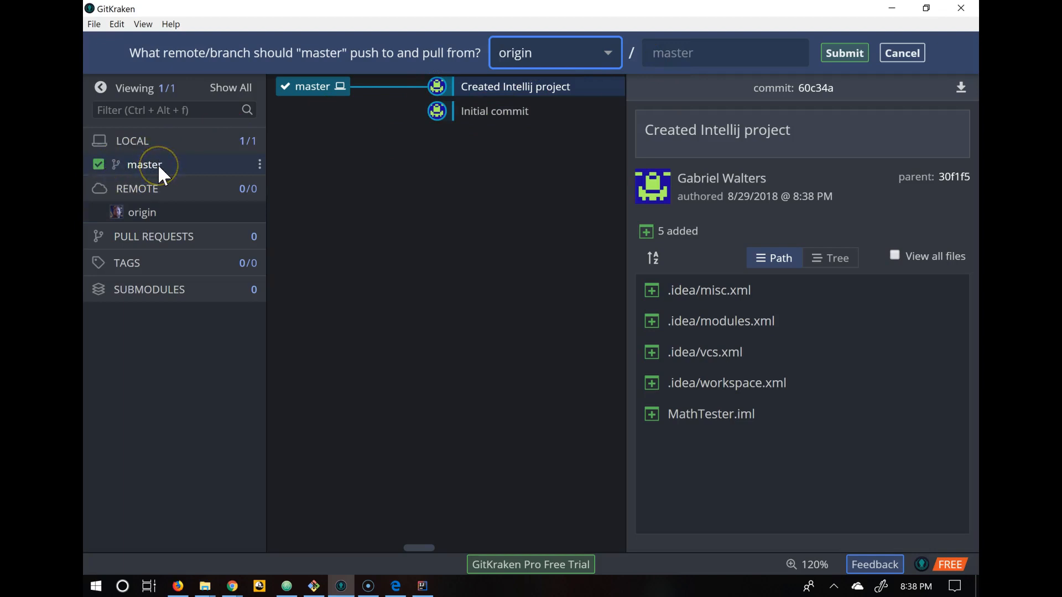
pyautogui.moveTo(142, 165); pyautogui.dragTo(151, 210)
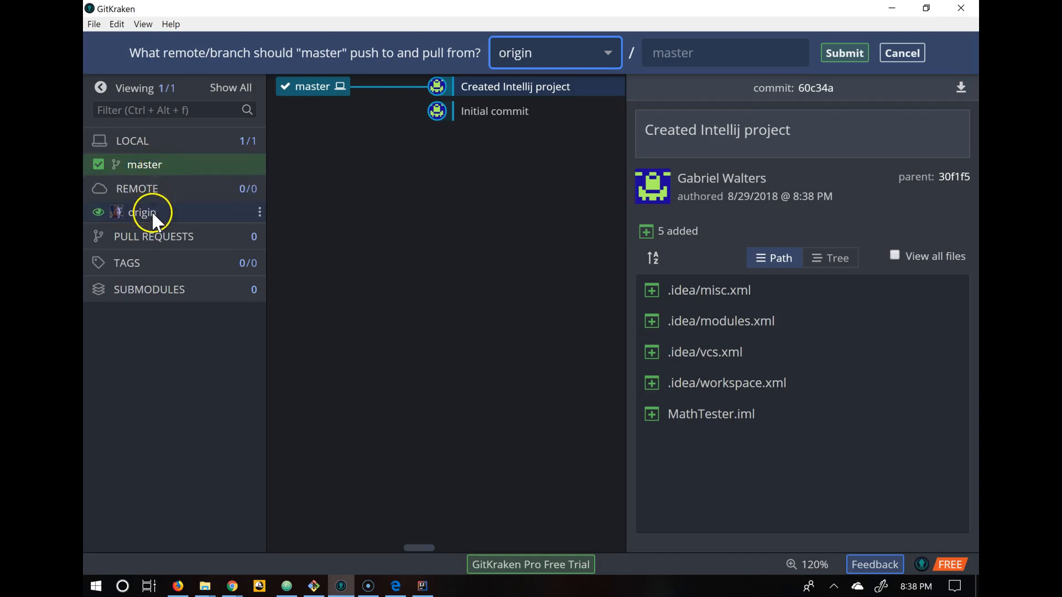
pyautogui.click(844, 54)
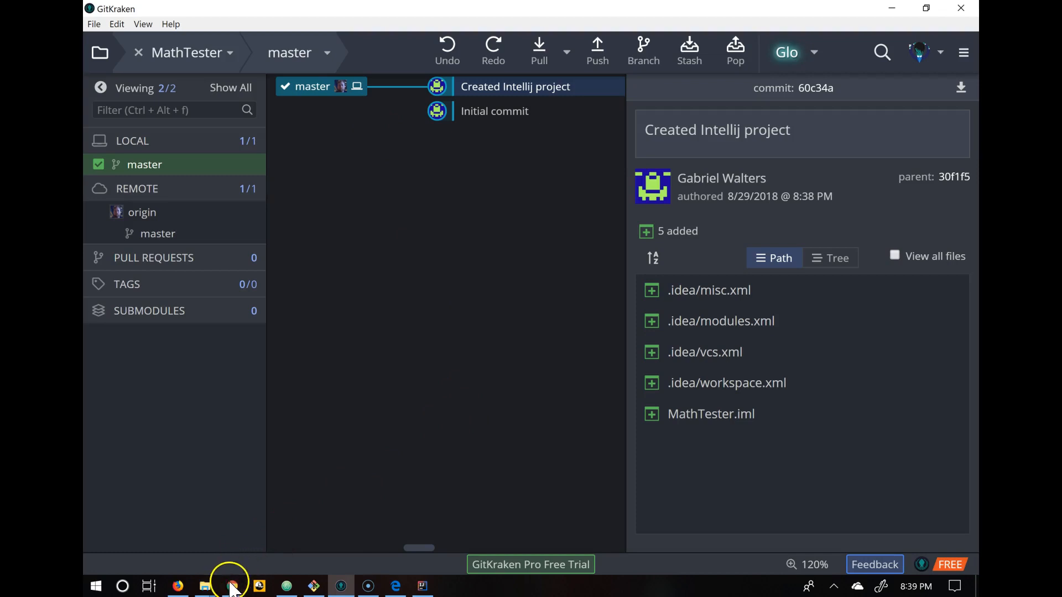
# Reload the MathTester repository page in Chrome and open the local MathTester folder in File Explorer to compare their files
pyautogui.moveTo(232, 588)
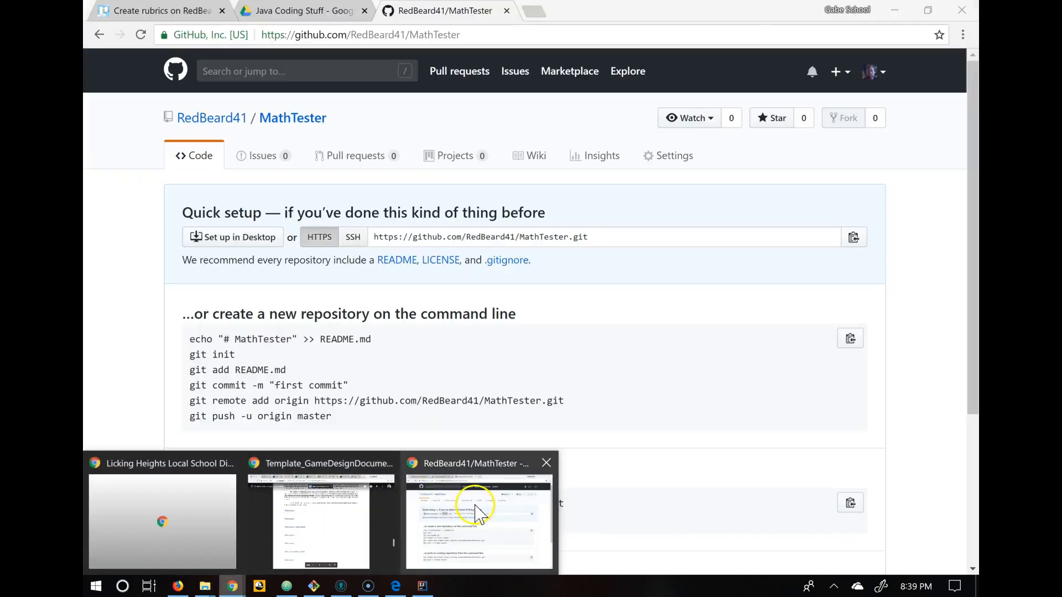
pyautogui.click(476, 508)
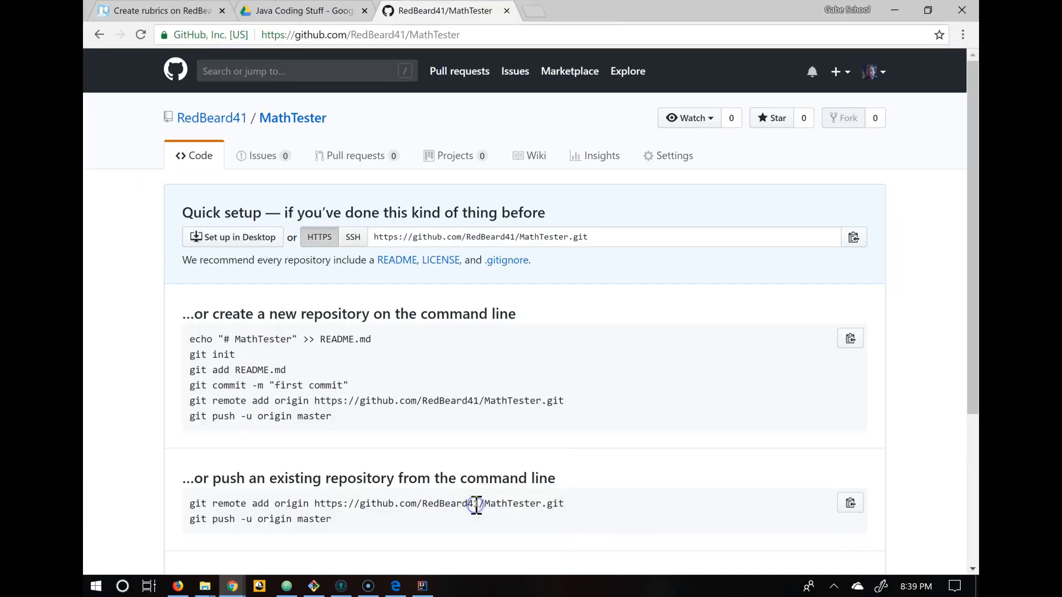
pyautogui.click(141, 34)
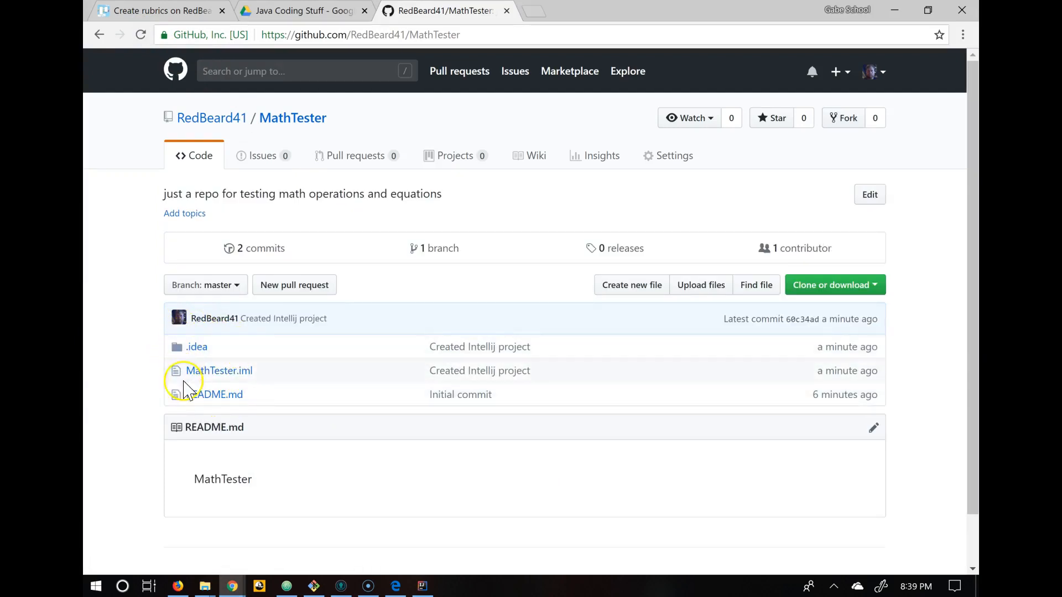
pyautogui.click(205, 590)
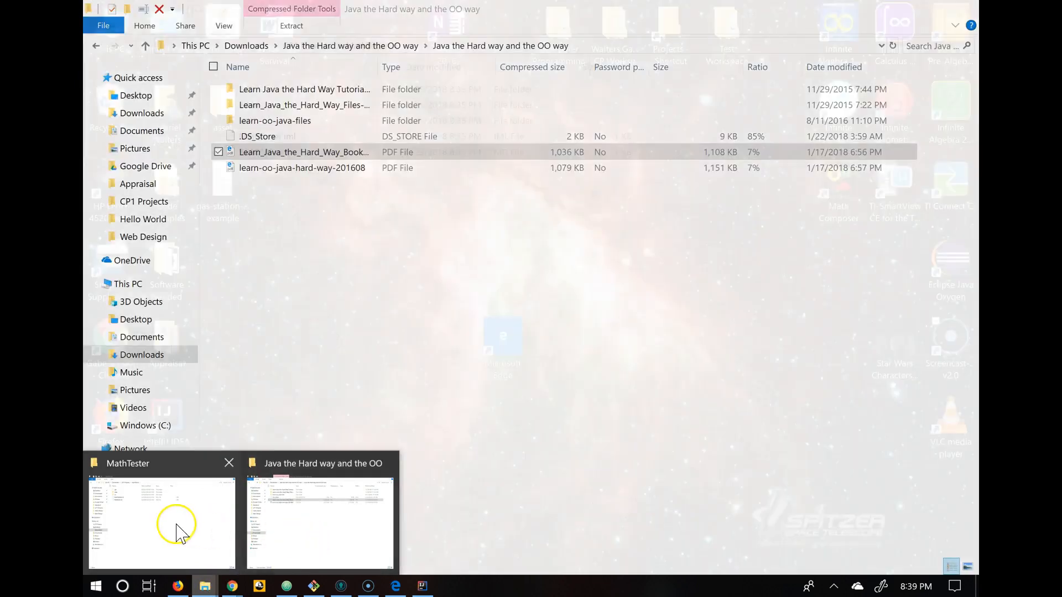
pyautogui.click(175, 524)
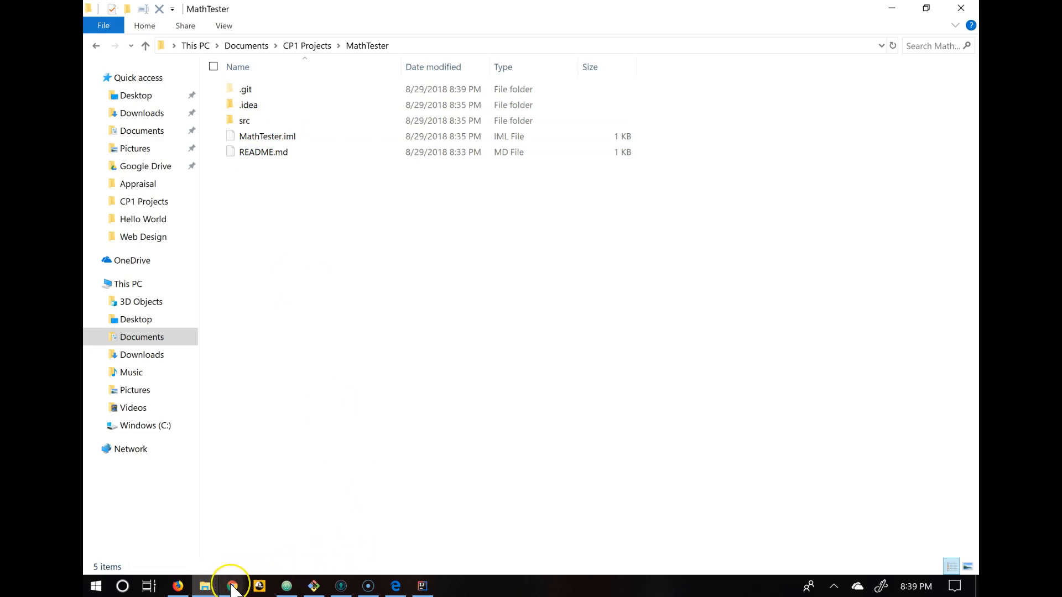
# Switch to the MathTester project in IntelliJ IDEA and dismiss the Git error notification
pyautogui.moveTo(232, 587)
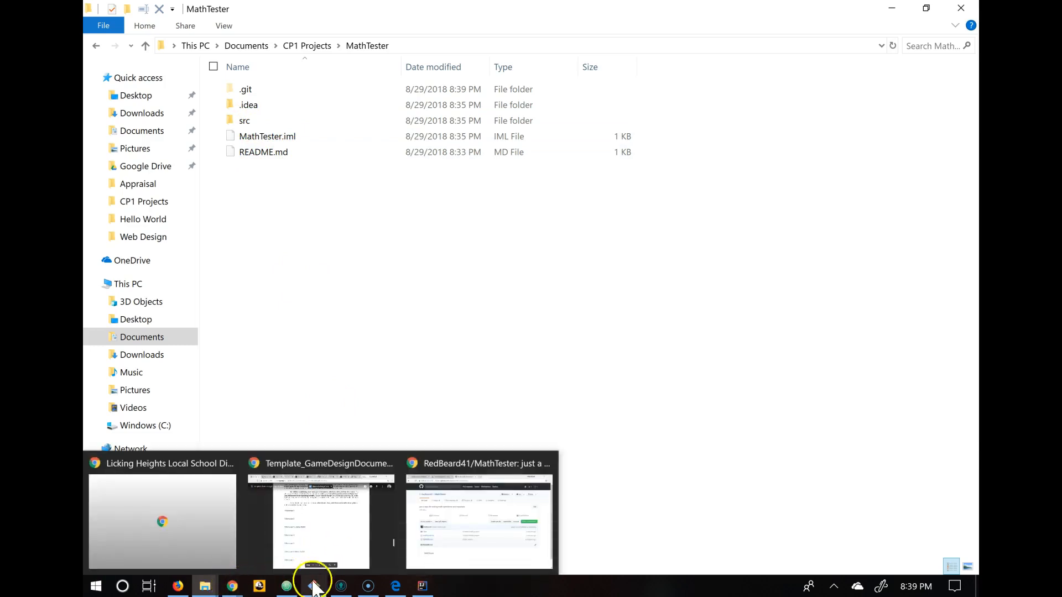
pyautogui.click(421, 588)
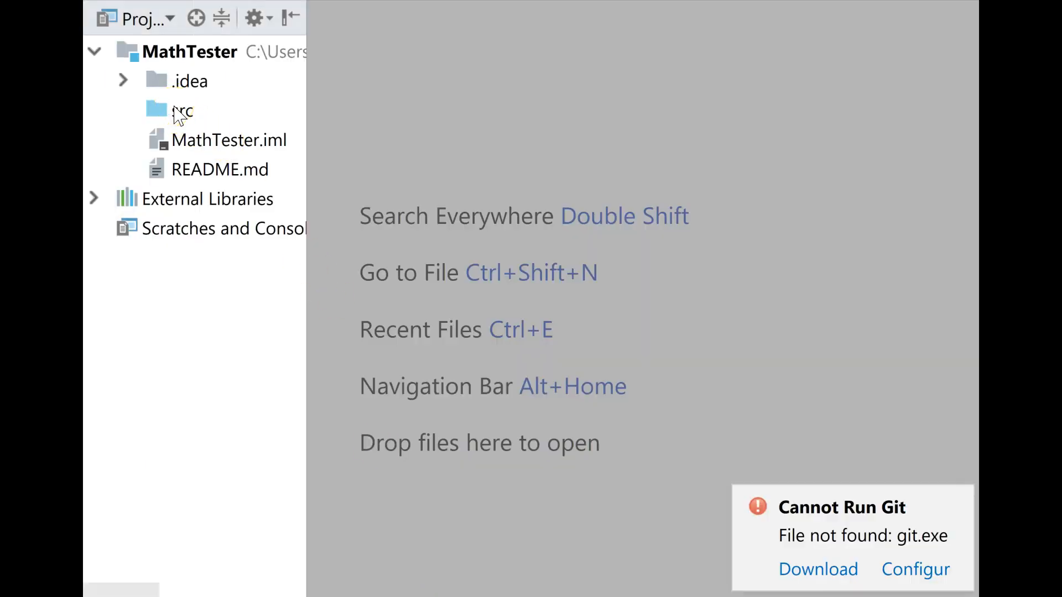
pyautogui.moveTo(755, 527)
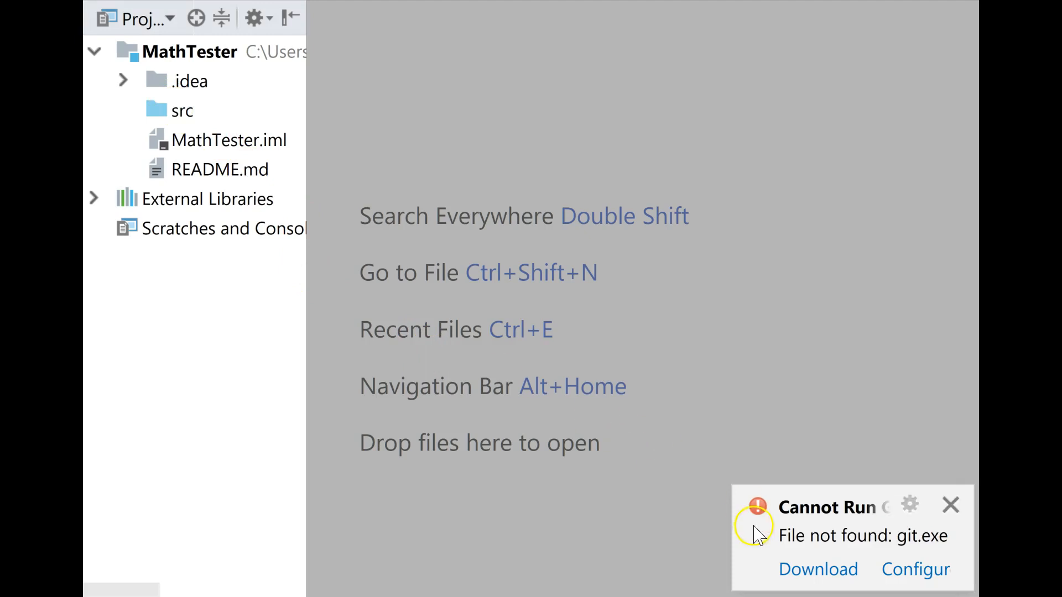
pyautogui.click(958, 506)
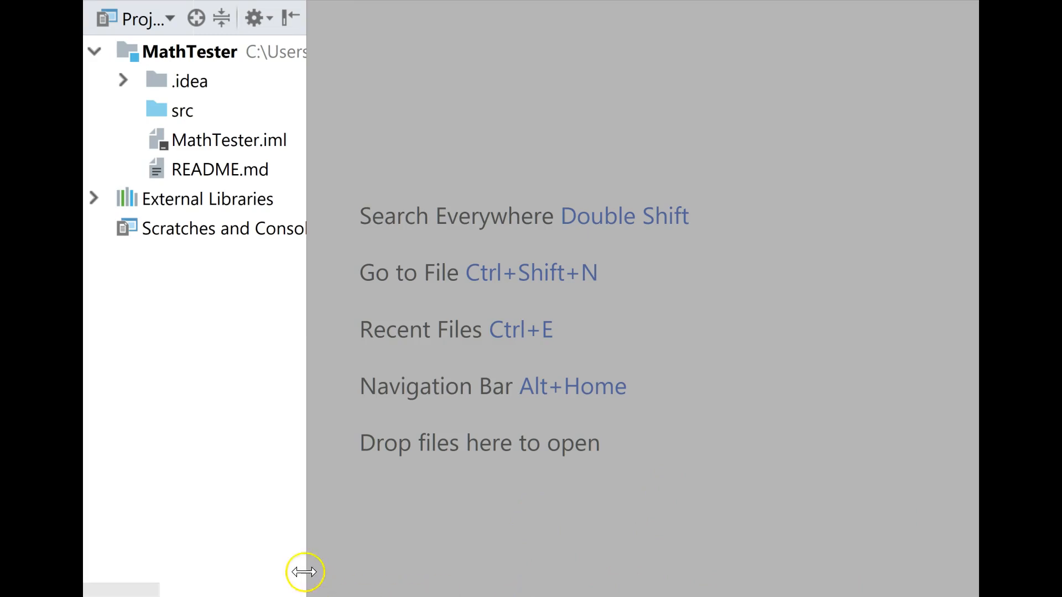
# Revisit the MathTester repository page in Chrome and switch to GitKraken to review the commit history and the Pull command
pyautogui.press('super+d')
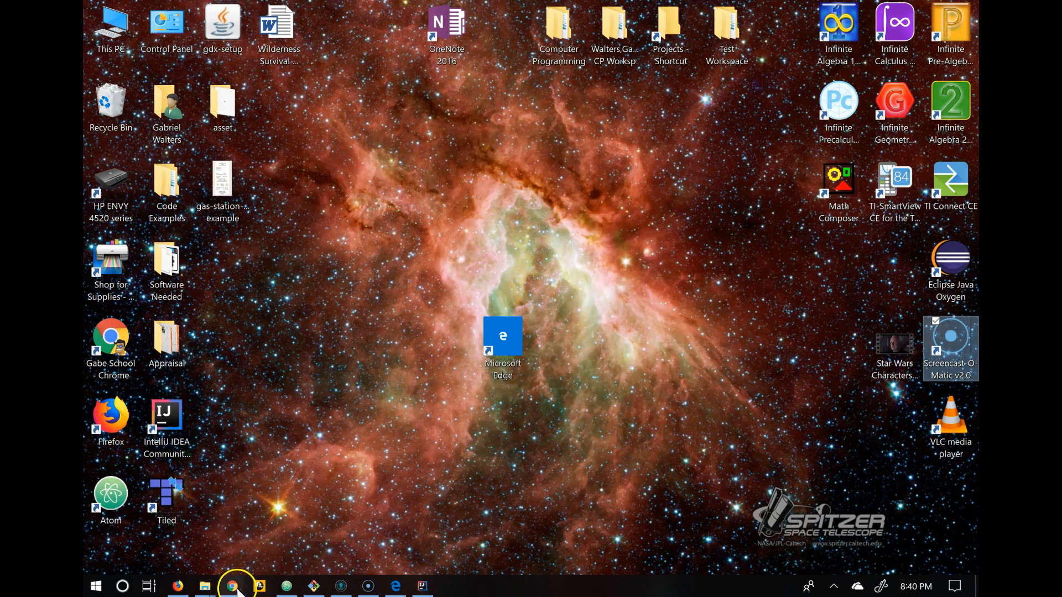
pyautogui.moveTo(233, 586)
pyautogui.click(468, 543)
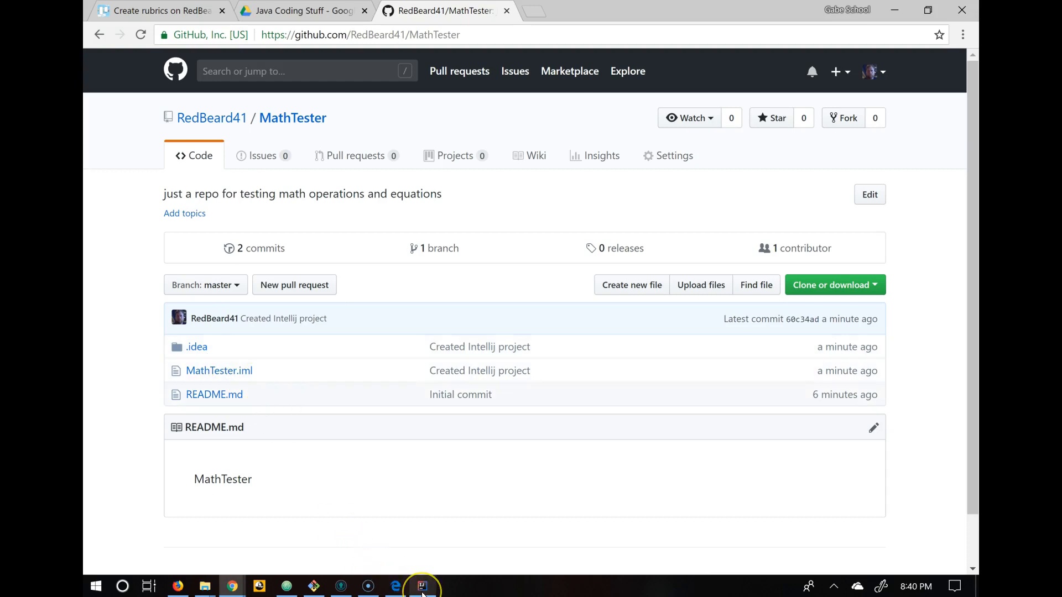
pyautogui.moveTo(422, 593)
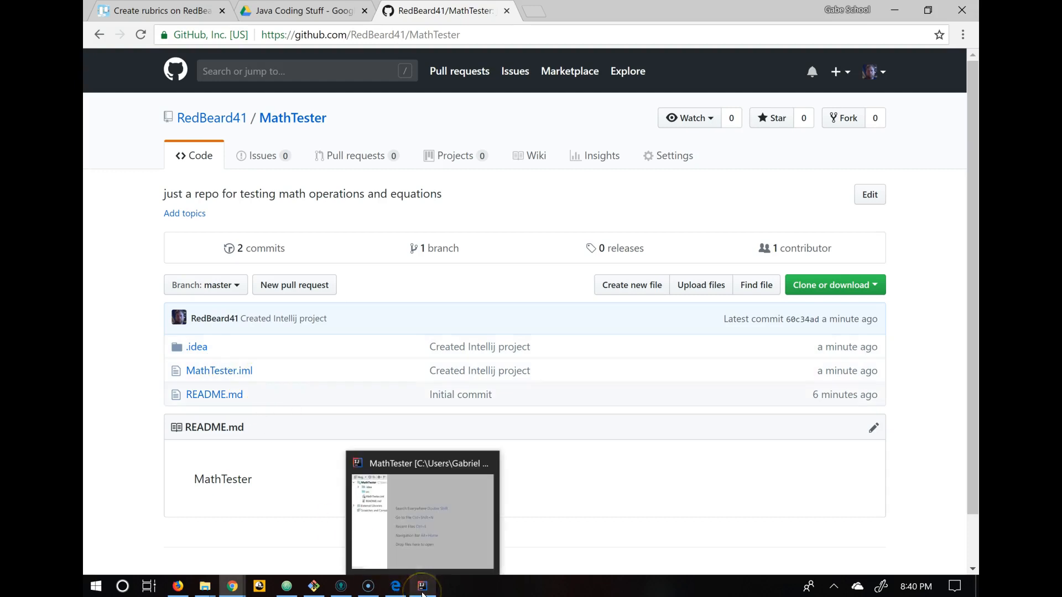
pyautogui.click(341, 586)
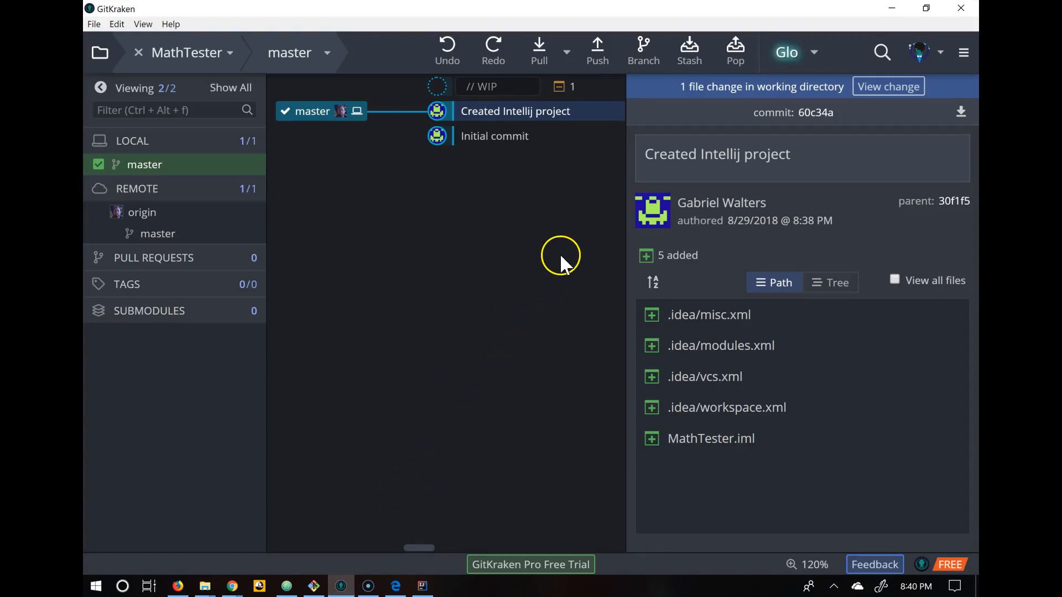
pyautogui.click(548, 69)
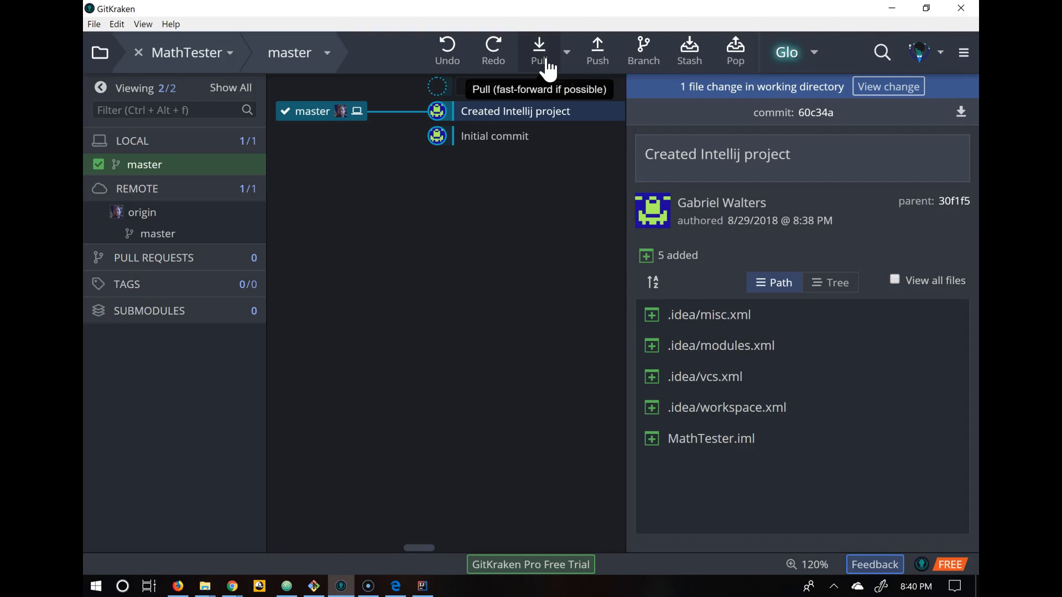
# Show the uncommitted working-directory changes on the master branch
pyautogui.click(377, 218)
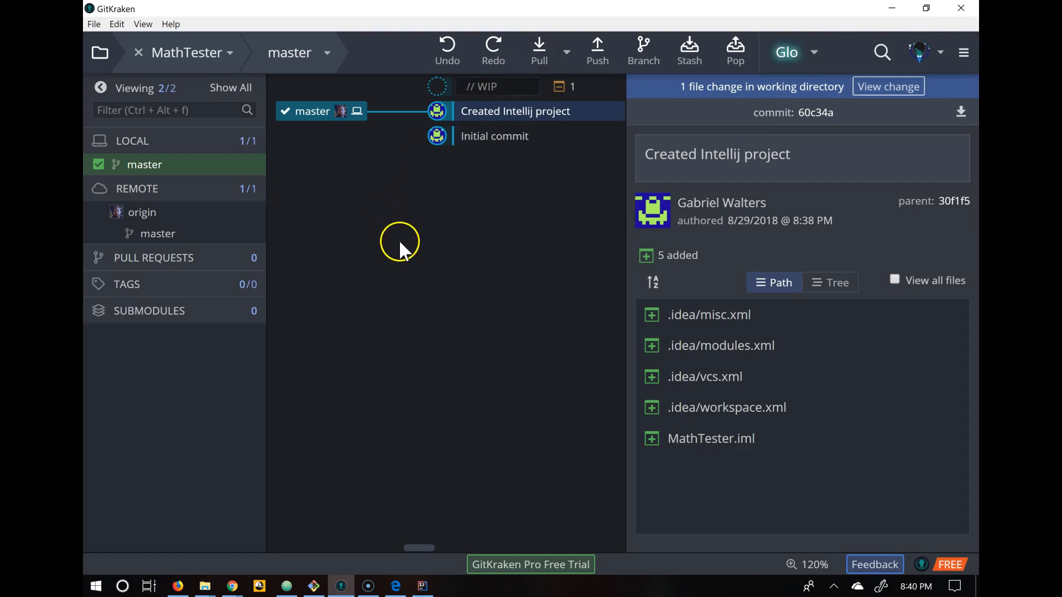
pyautogui.click(569, 96)
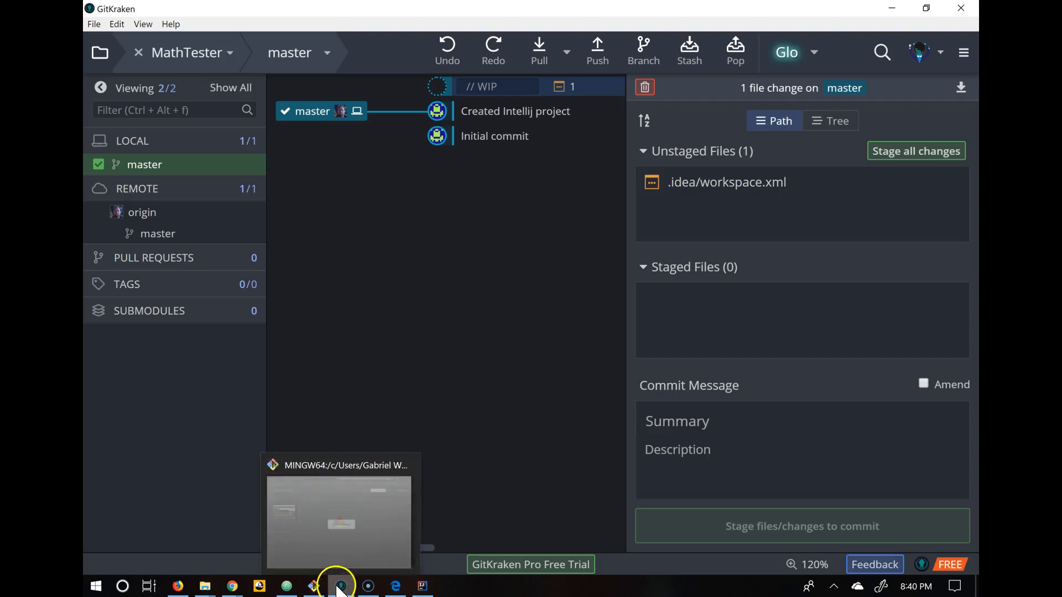
pyautogui.moveTo(368, 591)
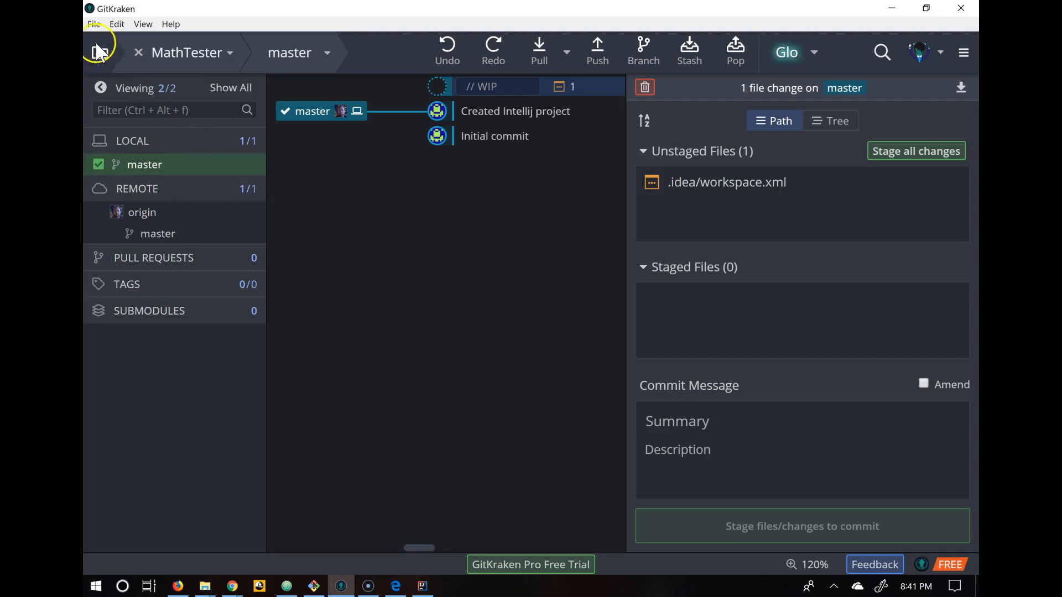
# Examine the Clone with URL options in Repository Management, then close it without cloning anything
pyautogui.click(94, 24)
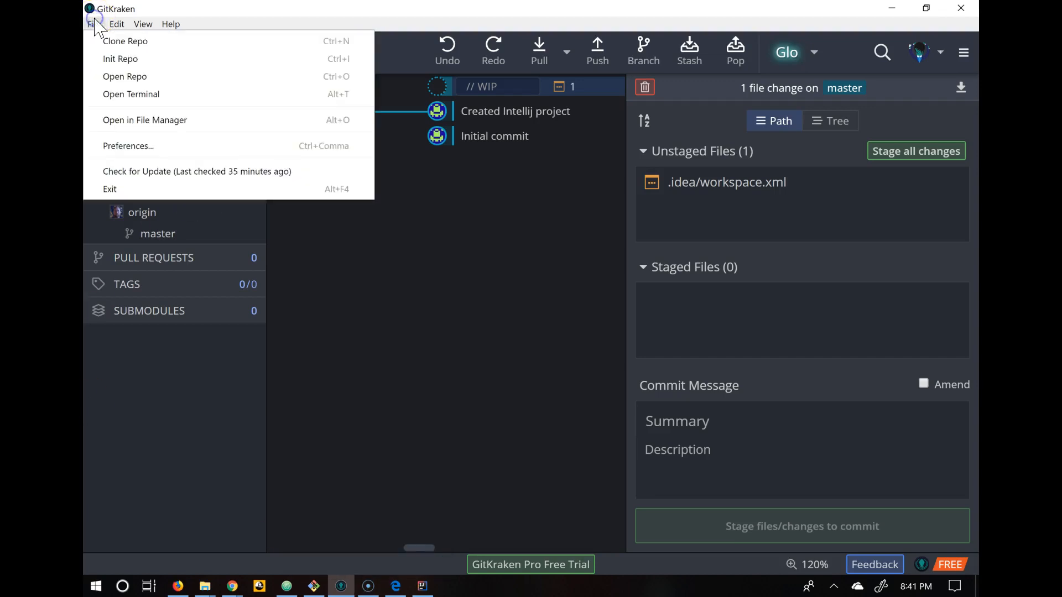
pyautogui.click(95, 52)
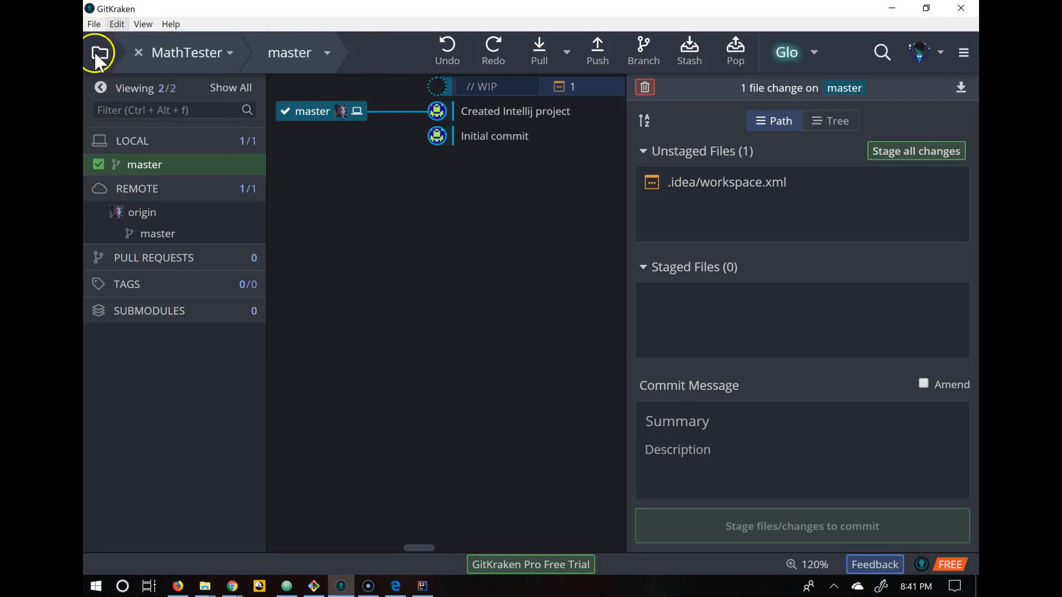
pyautogui.click(95, 53)
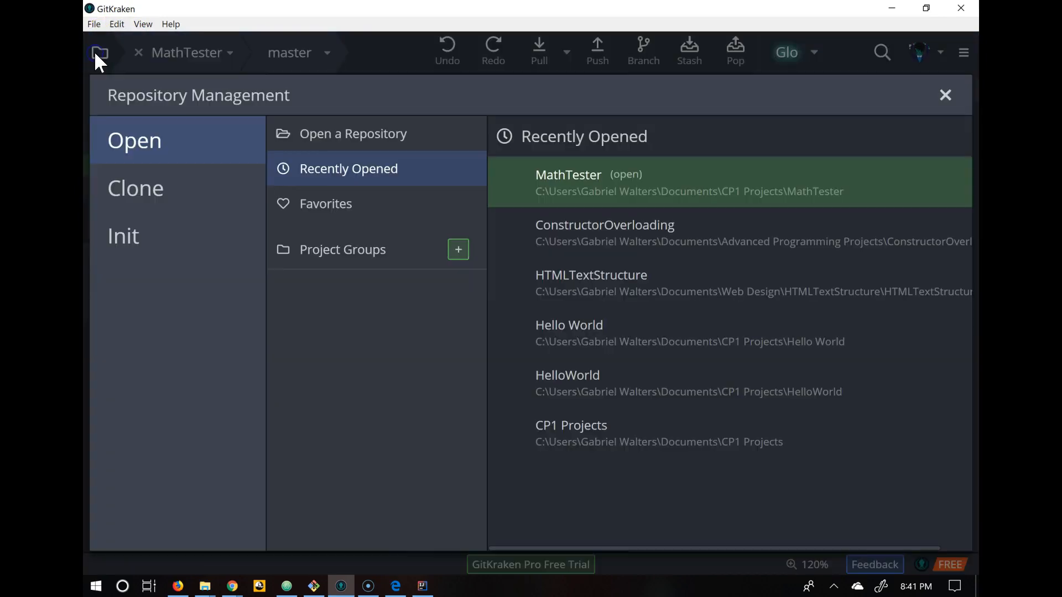
pyautogui.click(133, 192)
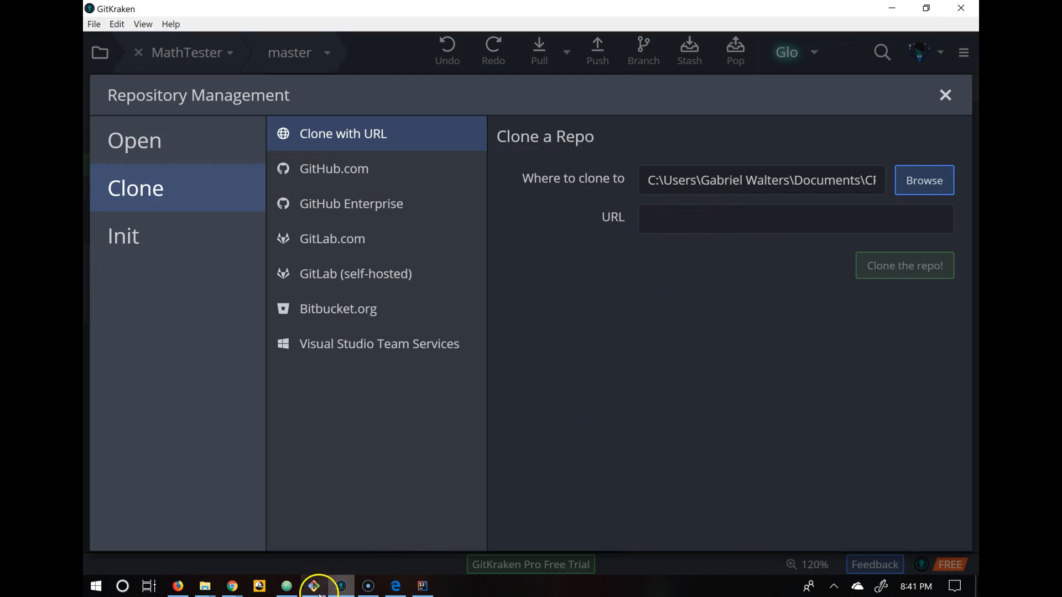
pyautogui.click(946, 95)
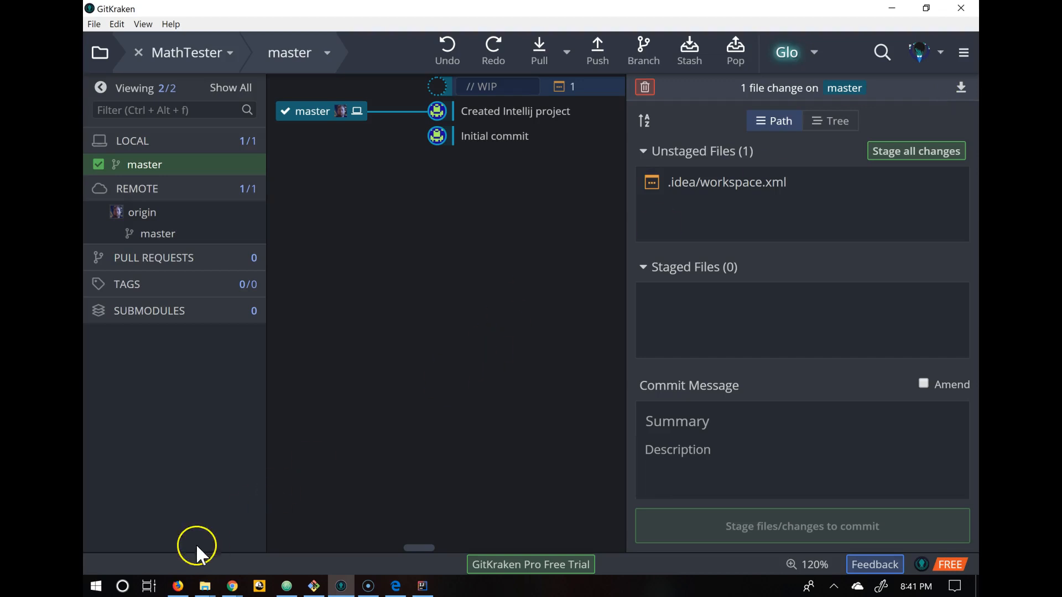
# Switch to Chrome and review the MathTester repository page on GitHub
pyautogui.click(239, 589)
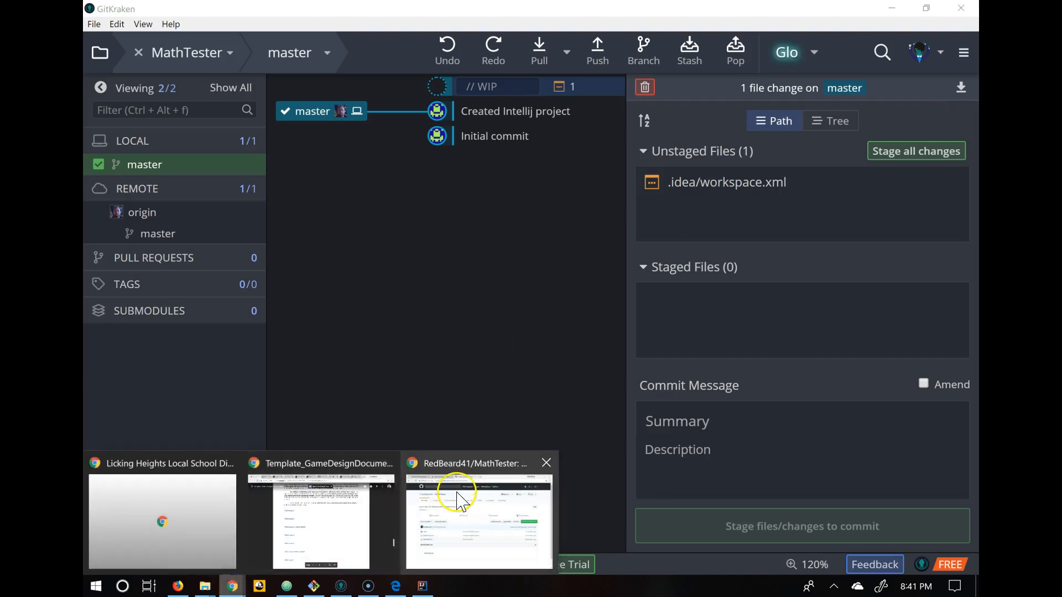
pyautogui.click(458, 497)
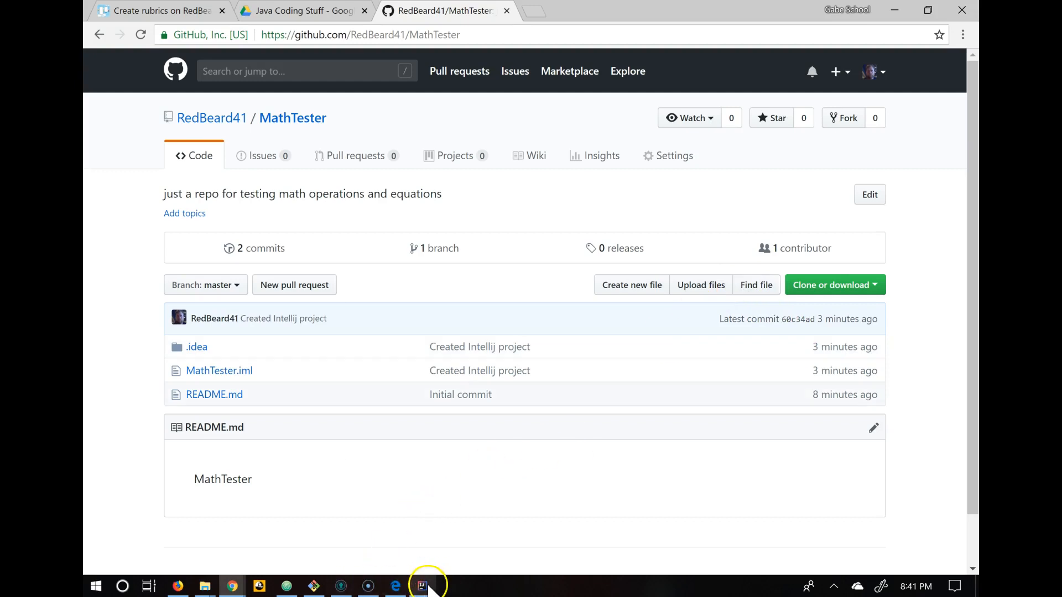
pyautogui.moveTo(429, 591)
pyautogui.click(368, 586)
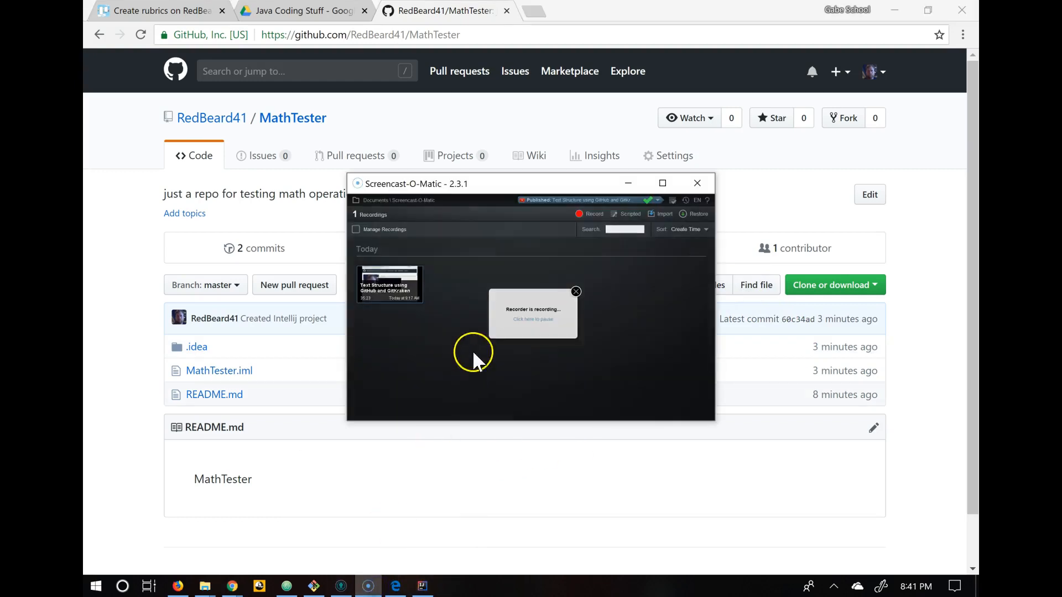